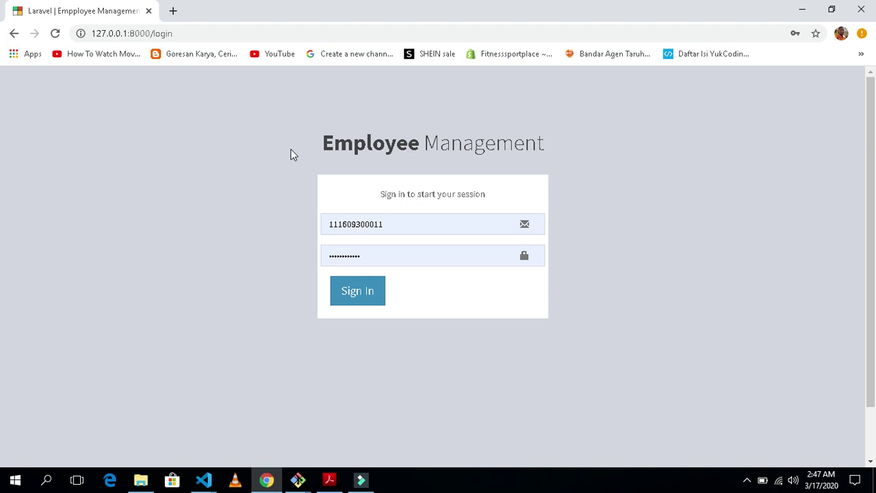
Sign in with the saved admin account credentials, retyping the password, to reach the Dashboard
left_click(406, 229)
double_click(429, 225)
left_click(250, 205)
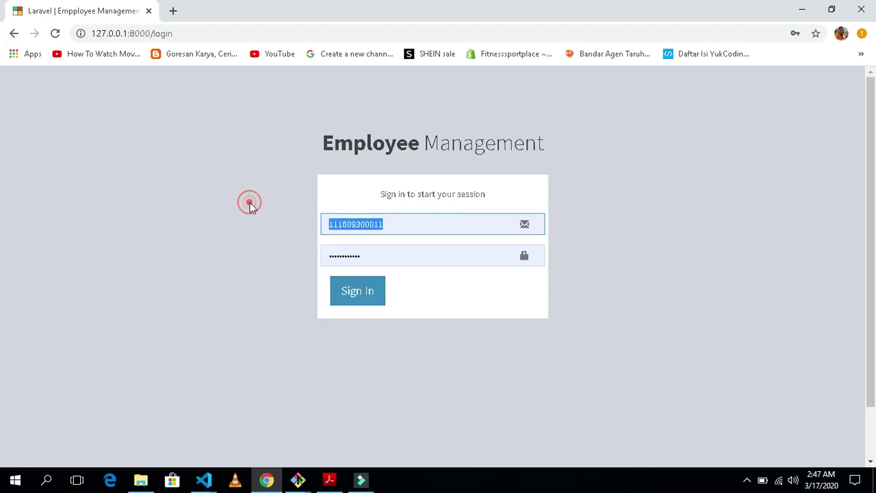
double_click(347, 226)
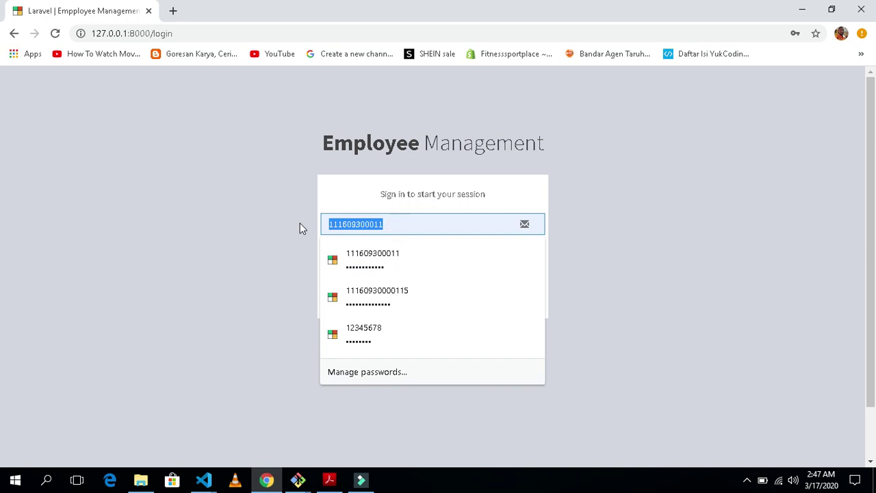
type("adm")
left_click(361, 253)
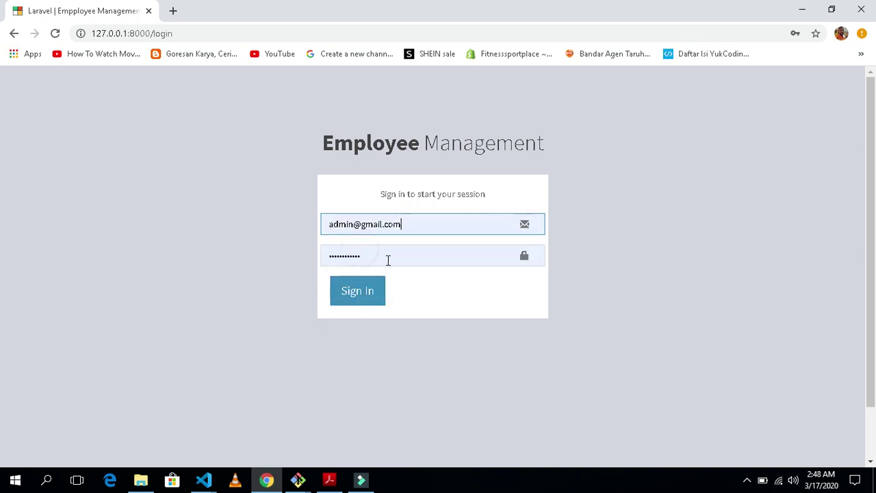
double_click(386, 256)
type("admin")
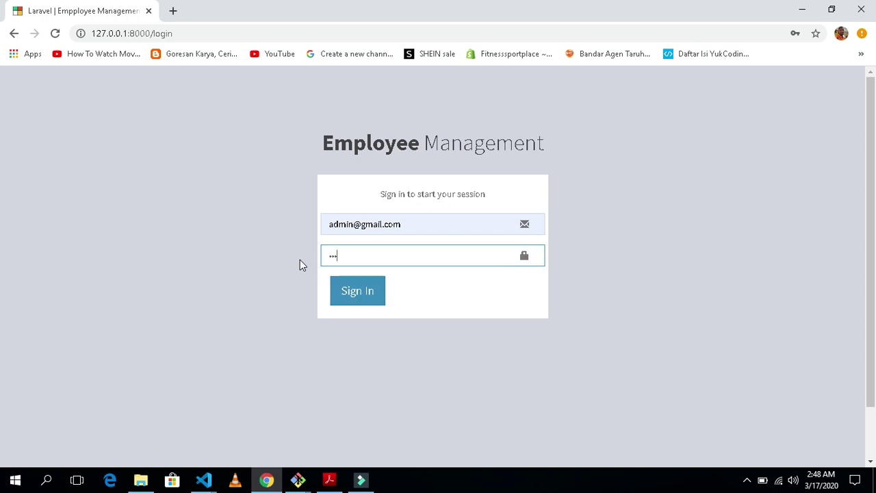
key("Return")
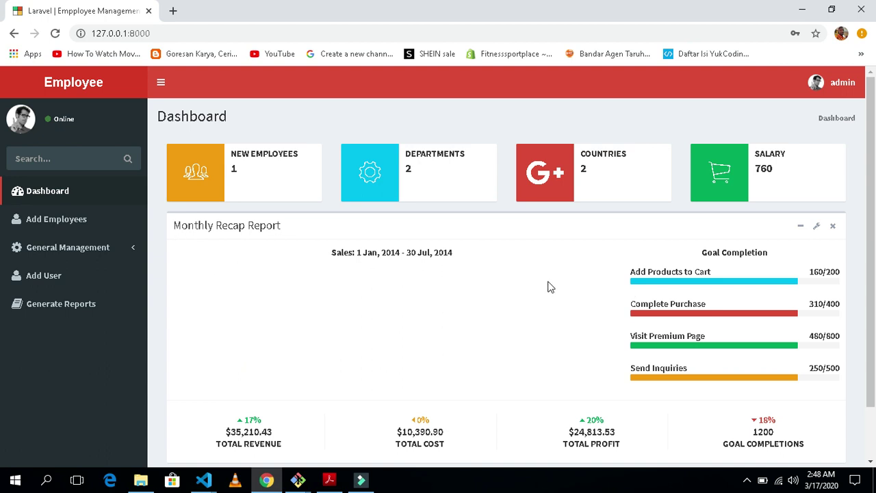
Open the Employee Management list via the Add Employees sidebar link
scroll(340, 278, "down", 1)
scroll(340, 278, "up", 1)
left_click(61, 224)
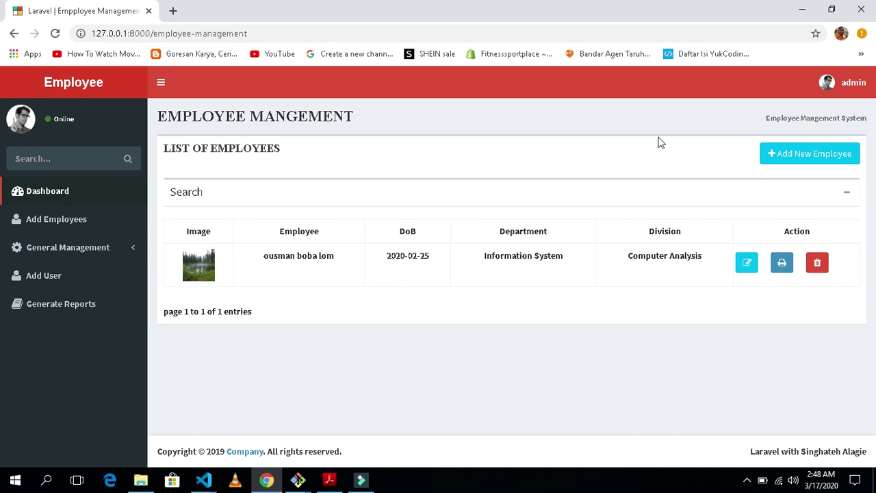
Open the Add New Employee form and enter the name subscribe youtube Now
left_click(425, 311)
left_click(802, 156)
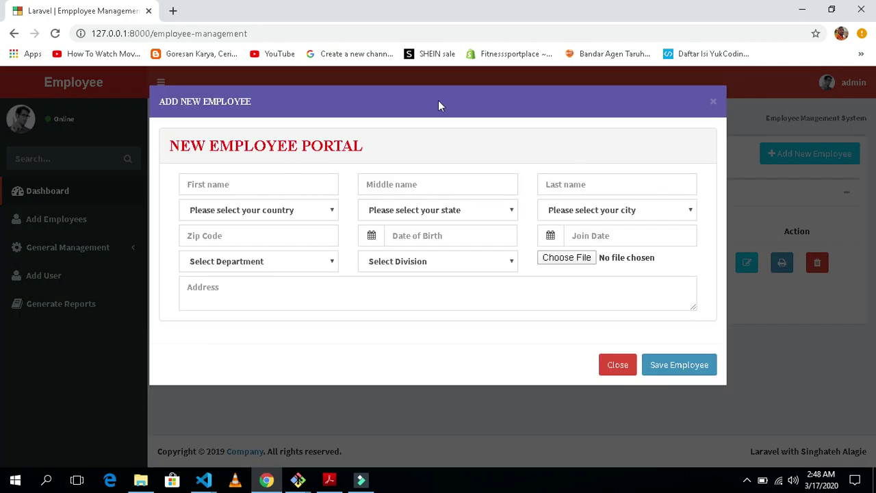
left_click(263, 186)
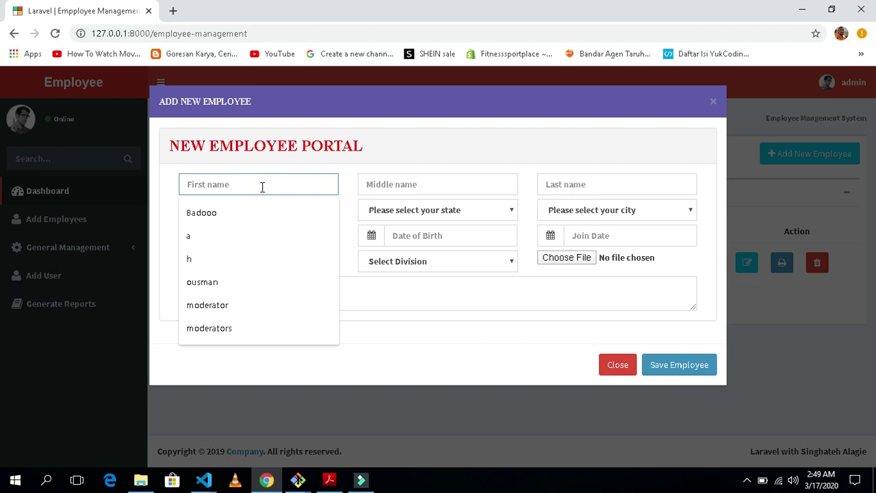
type("sub")
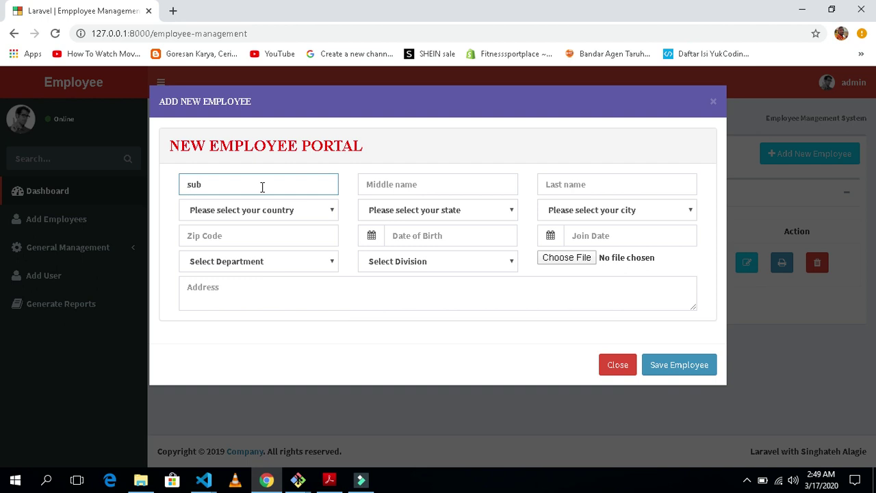
type("scribe")
key("Tab")
type("youtune")
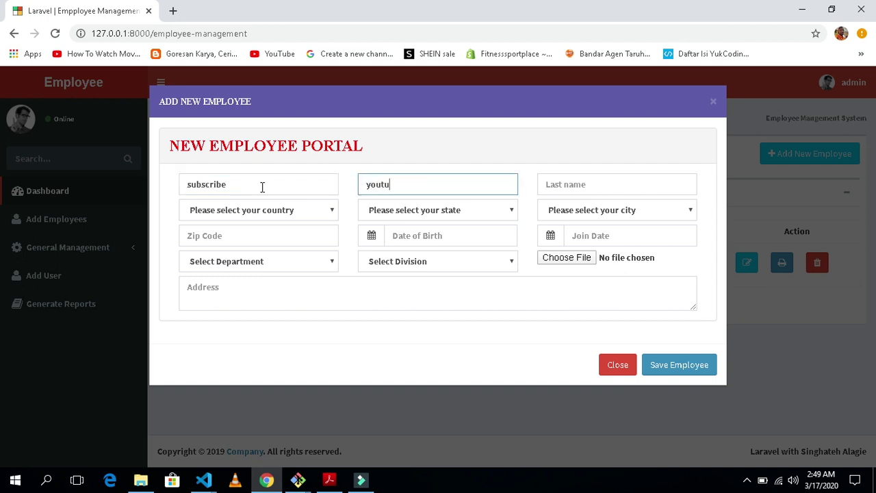
key("BackSpace")
type("be")
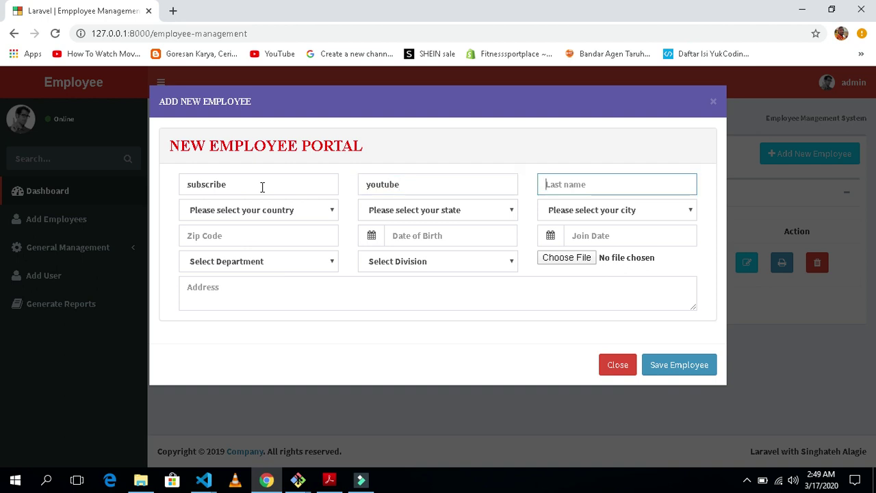
type("Now")
key("Tab")
Set the location to United State, Califonia, New York with zip code 28983
left_click(238, 214)
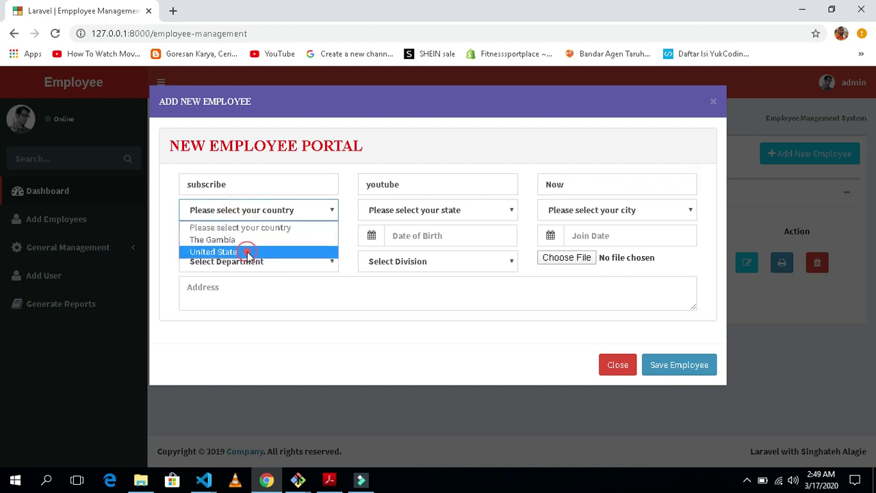
left_click(248, 253)
left_click(431, 214)
left_click(419, 240)
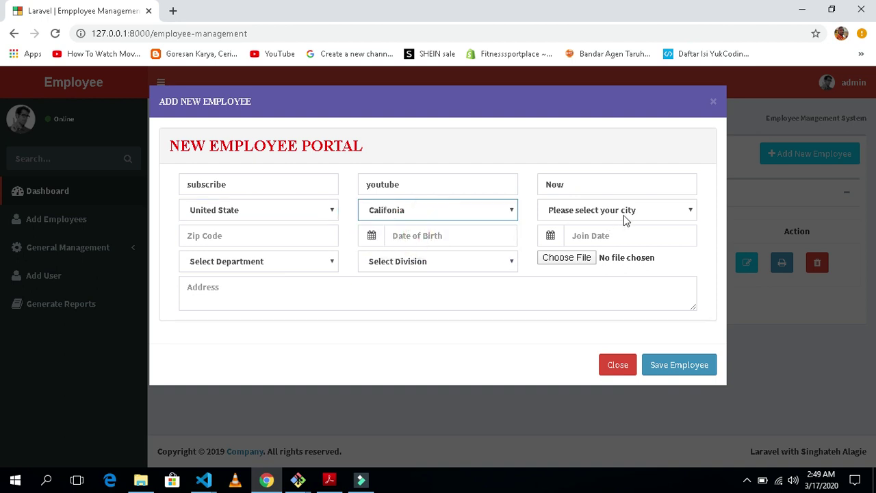
left_click(629, 211)
left_click(625, 212)
left_click(625, 211)
left_click(616, 240)
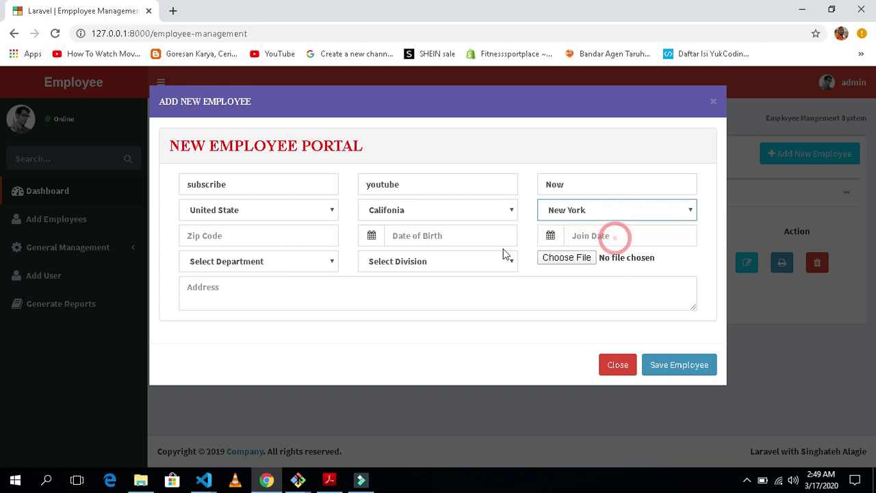
left_click(278, 239)
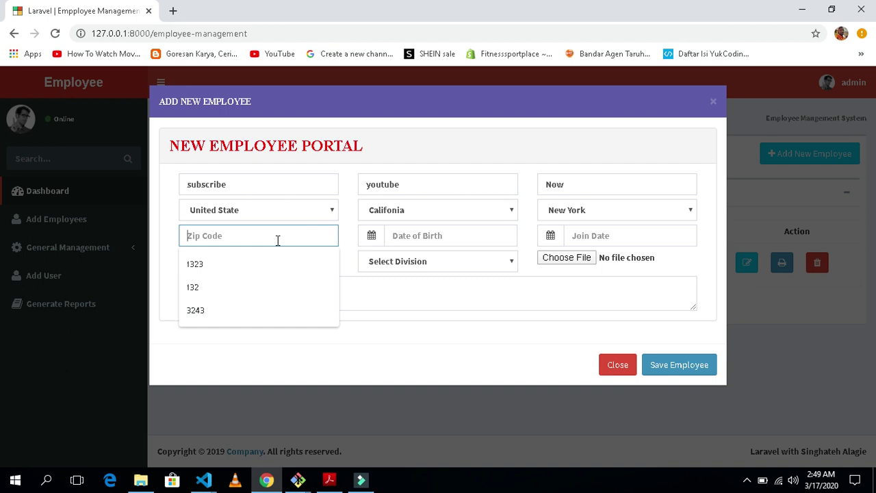
type("28983")
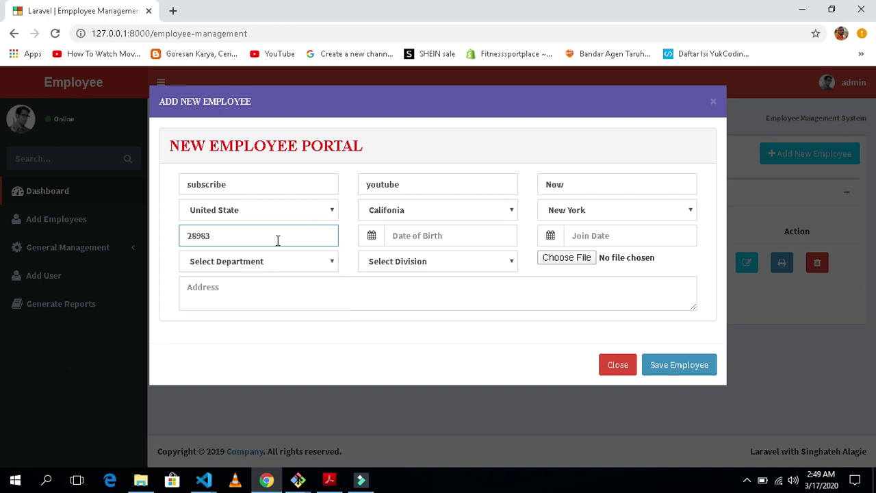
Set the date of birth to 2020/03/03 and the join date to 2020/03/17
left_click(412, 236)
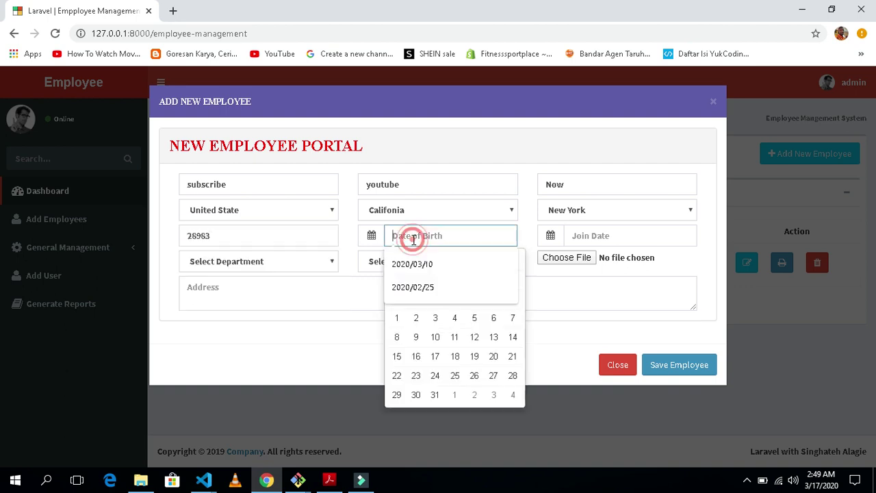
left_click(435, 319)
left_click(602, 238)
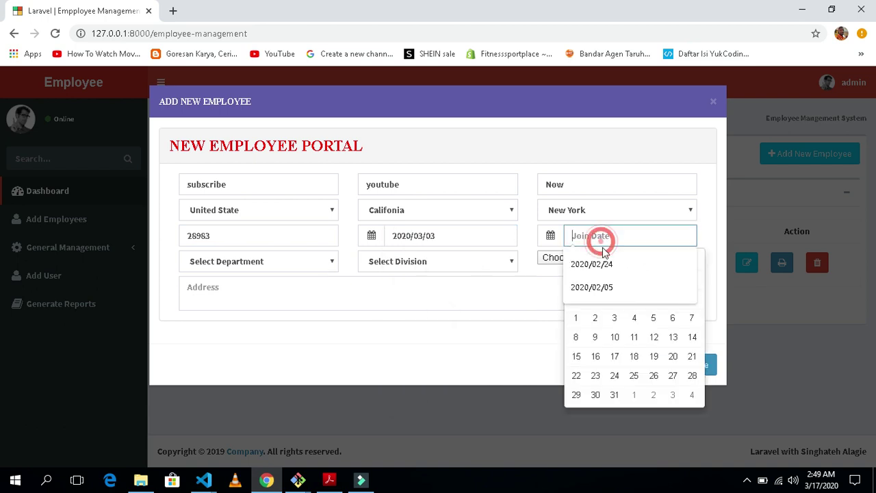
left_click(615, 319)
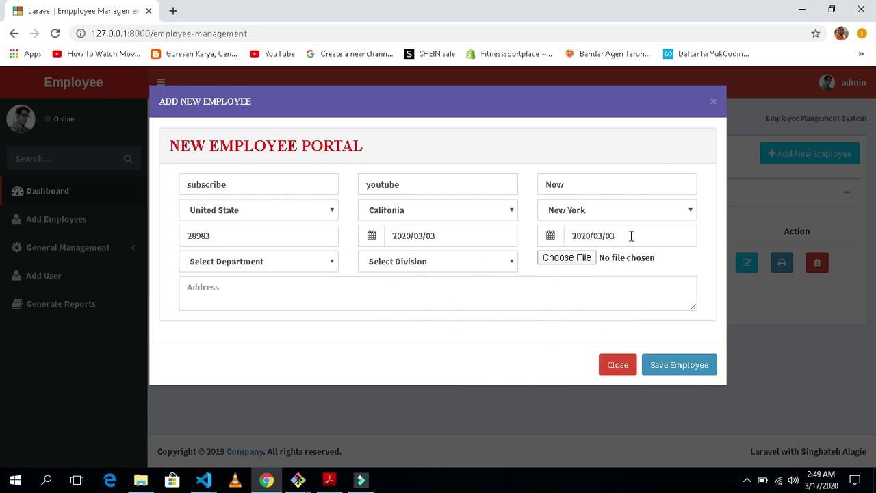
left_click(631, 236)
key("ctrl+a")
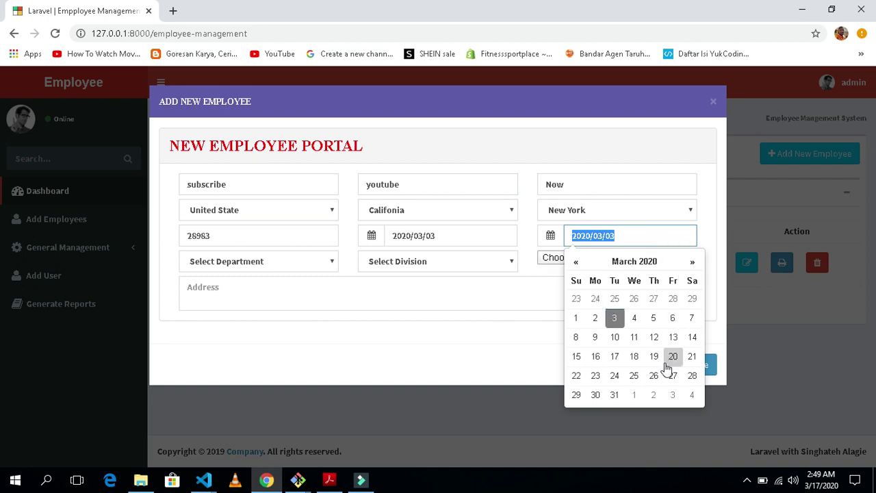
left_click(615, 356)
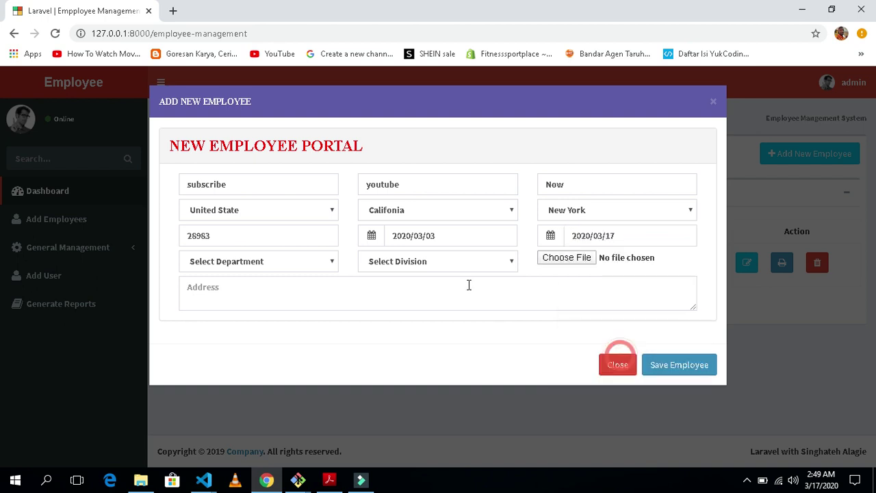
Choose Information Technology as the department and Computer Analysis as the division
left_click(279, 261)
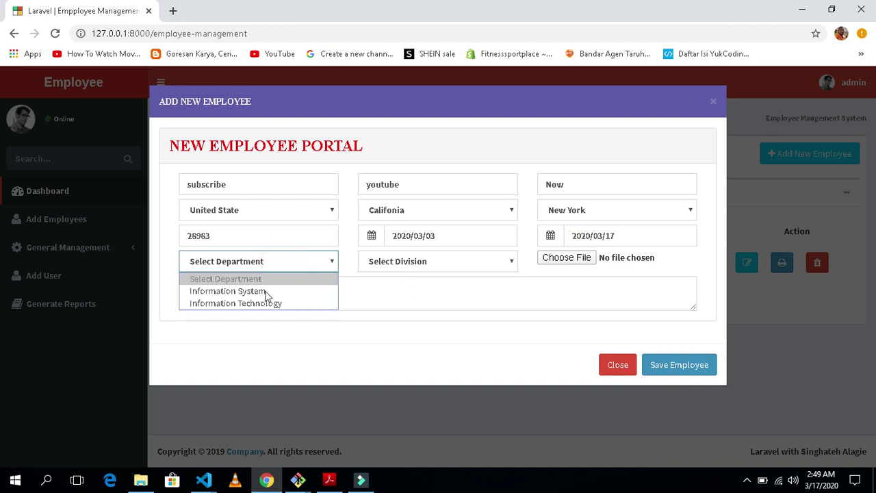
left_click(280, 303)
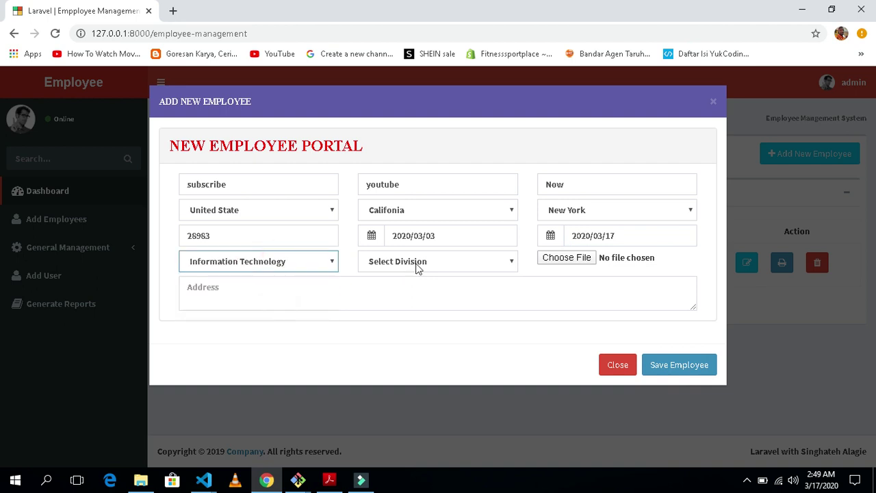
left_click(312, 259)
left_click(415, 258)
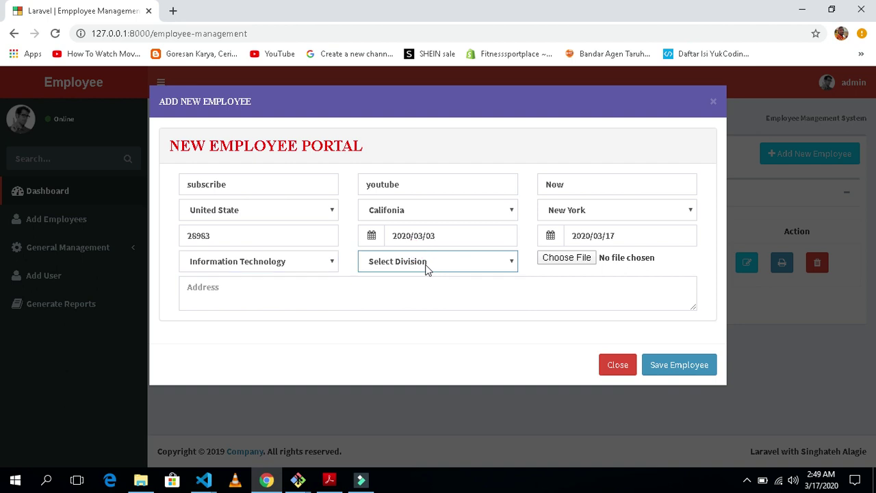
left_click(459, 264)
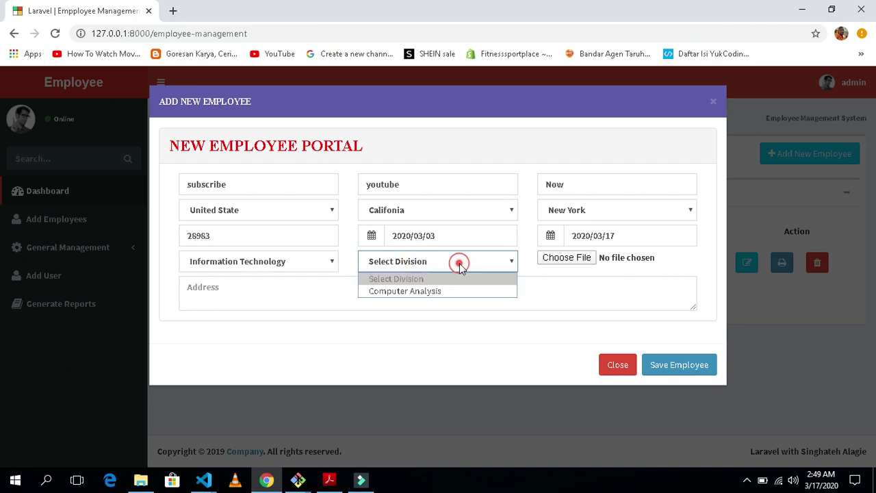
left_click(418, 292)
Attach the BusDriverHeader image from Pictures as the employee photo
left_click(586, 262)
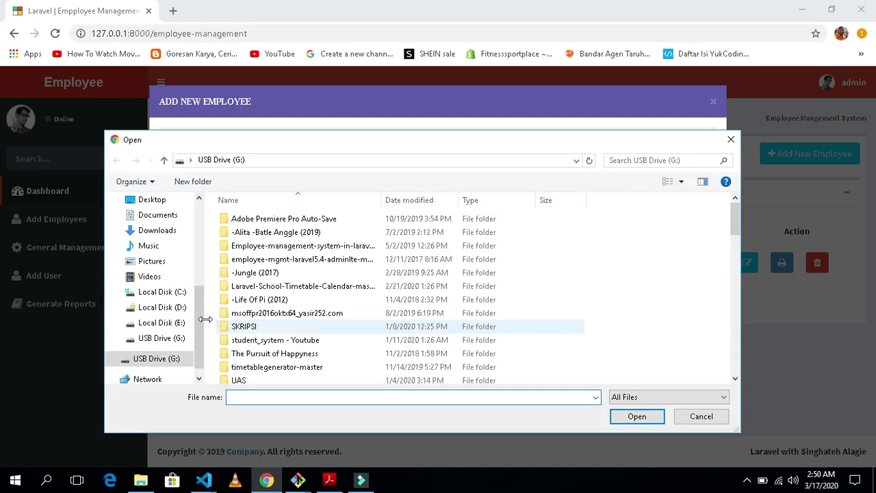
left_click(152, 261)
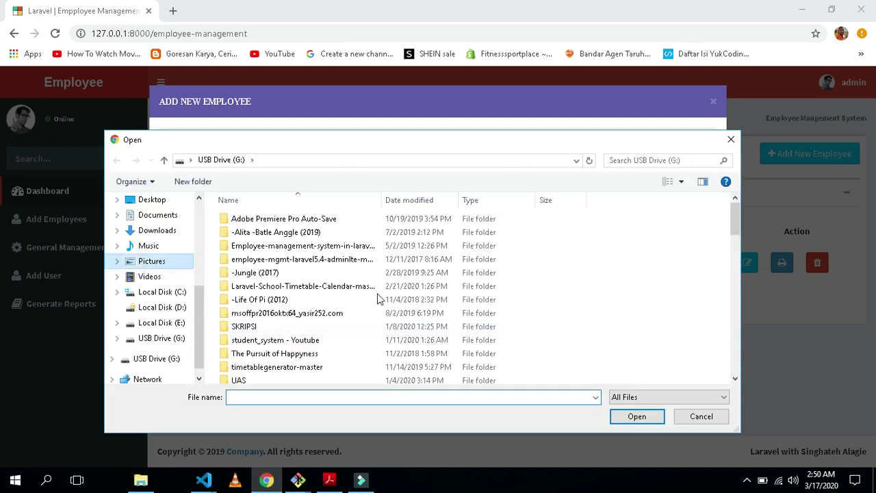
scroll(440, 306, "down", 5)
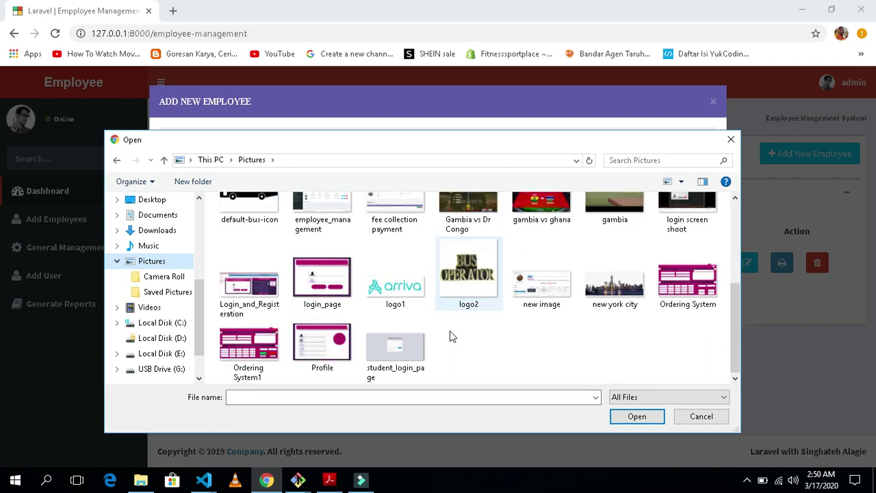
scroll(449, 331, "up", 3)
left_click(395, 226)
left_click(637, 417)
Enter the address 'hello subscribers', correcting the spelling, and save the employee
left_click(349, 295)
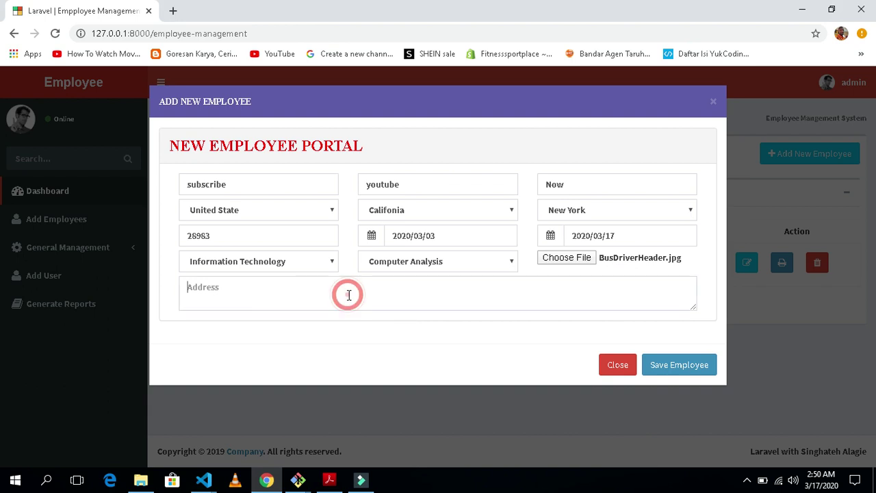
type("hello ")
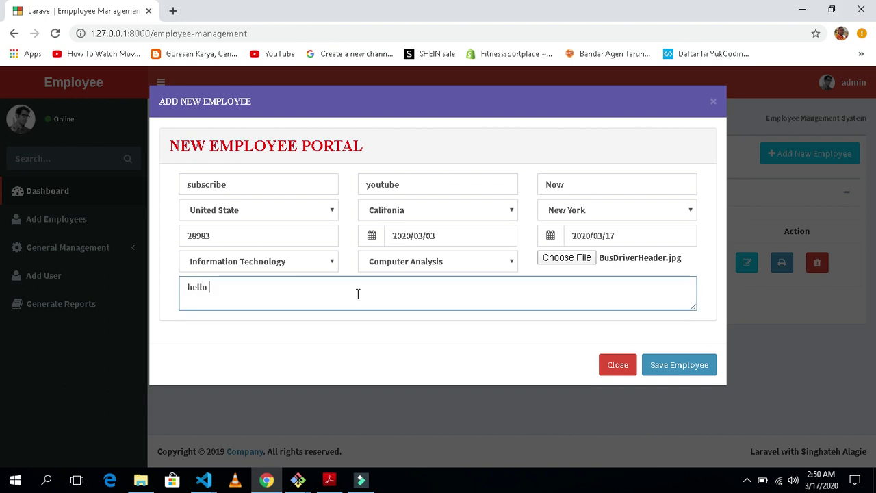
type("sube")
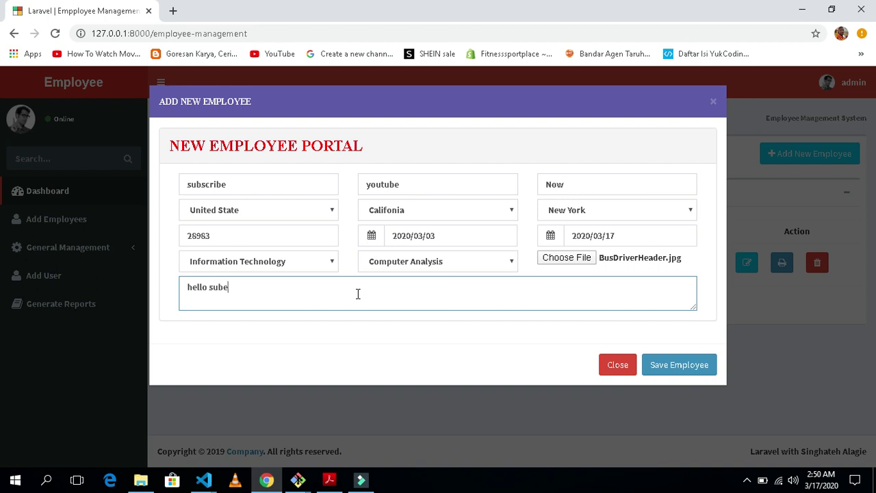
key("BackSpace")
type("scribres")
right_click(239, 289)
left_click(313, 105)
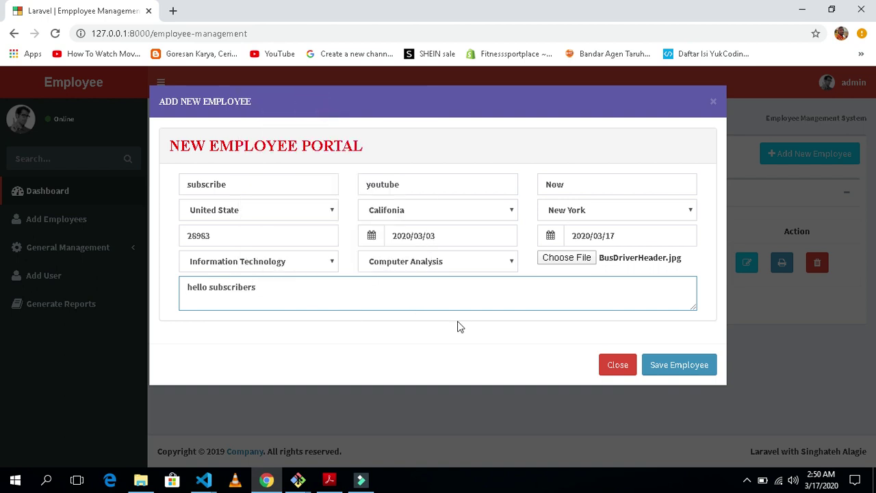
left_click(673, 369)
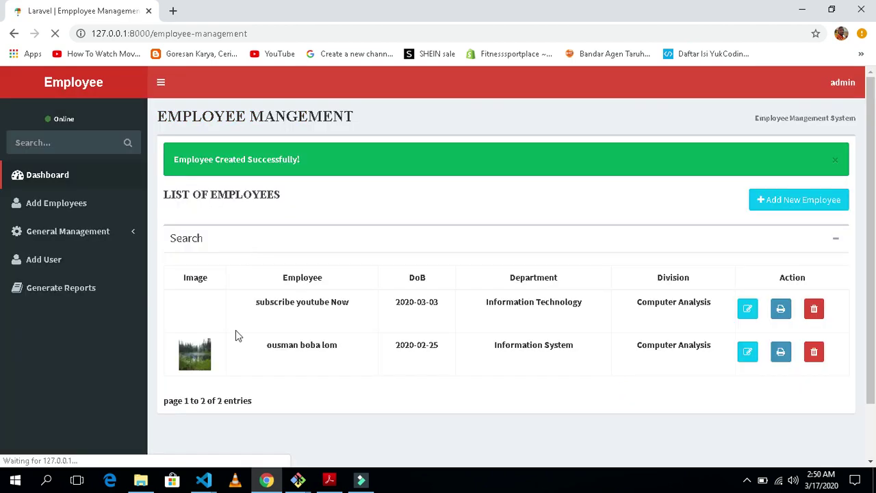
Open the Update Employee form for subscribe youtube Now from its list row
left_click(175, 162)
left_click(383, 206)
scroll(423, 229, "down", 2)
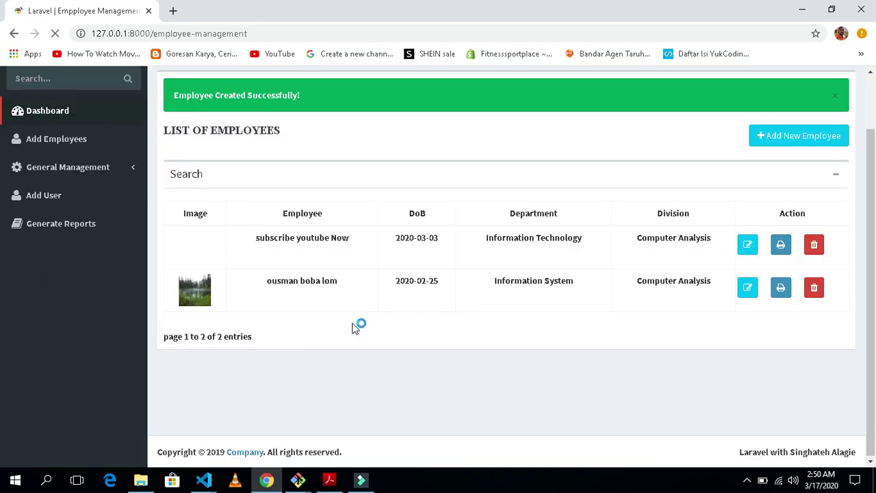
left_click(253, 239)
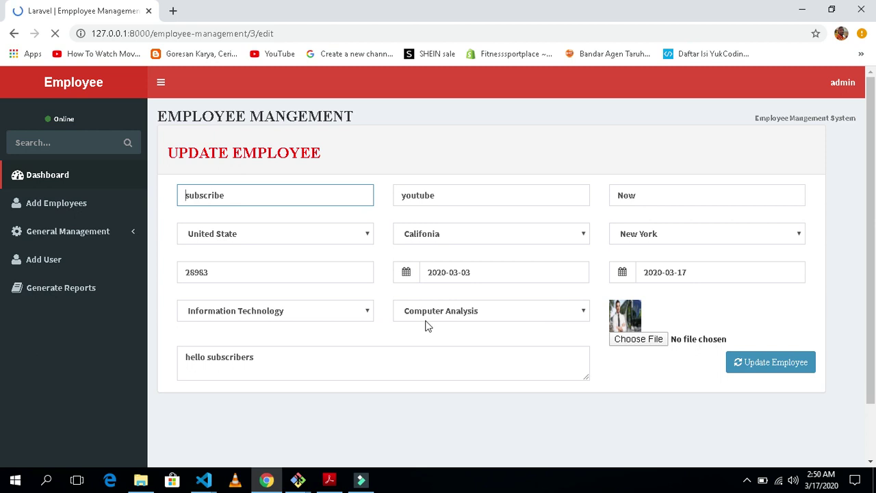
Append 'new version' after youtube in the middle name and update the employee
left_click(482, 196)
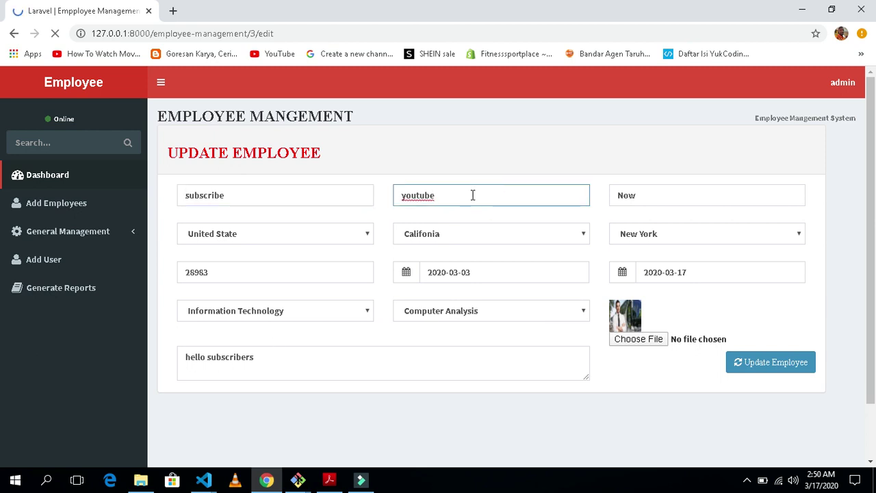
double_click(471, 194)
left_click(471, 195)
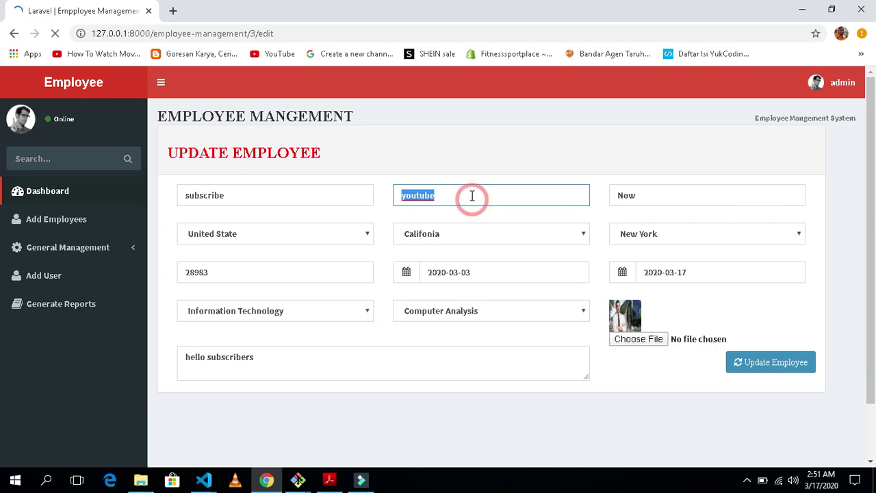
type("new version")
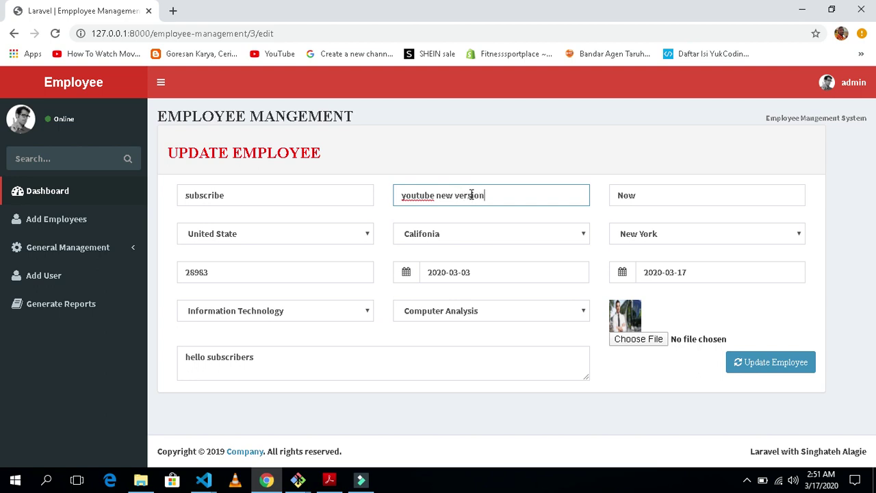
left_click(765, 375)
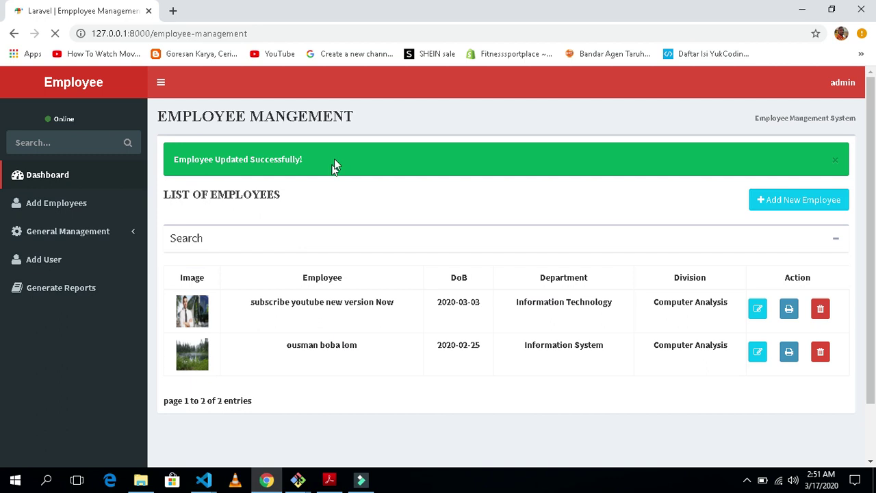
Check the list entry now reading subscribe youtube new version Now
scroll(350, 246, "down", 2)
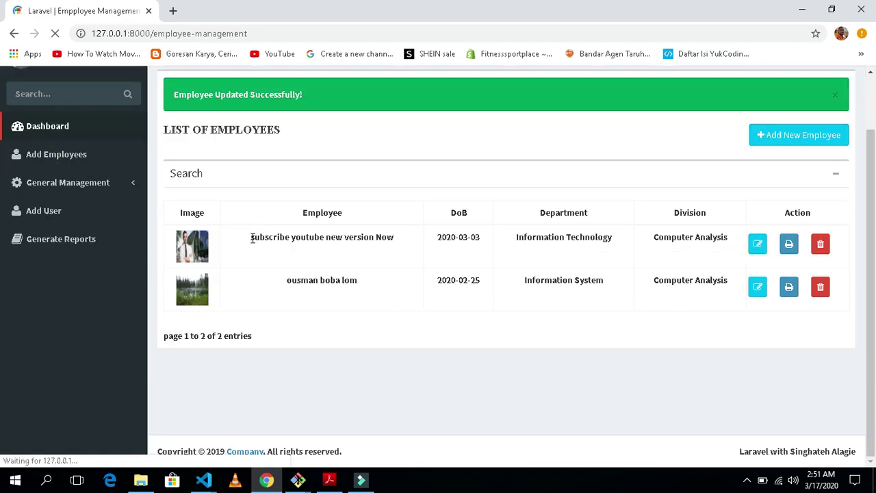
triple_click(396, 241)
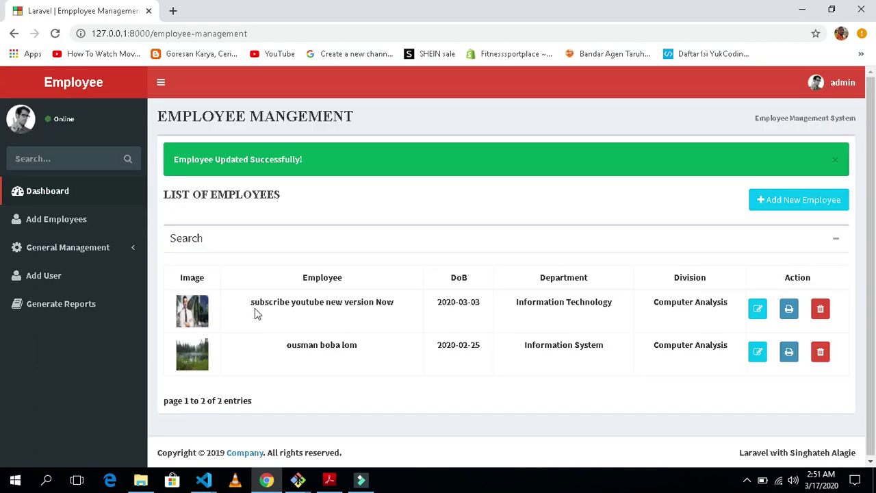
left_click_drag(250, 302, 284, 303)
left_click_drag(405, 304, 309, 331)
left_click(347, 345)
Create the department Education with code EDU from the Department page
left_click(78, 247)
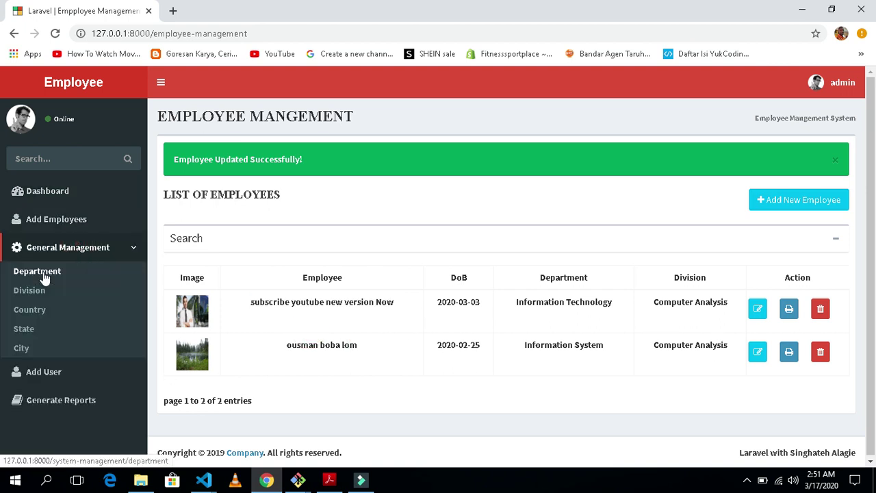
left_click(45, 277)
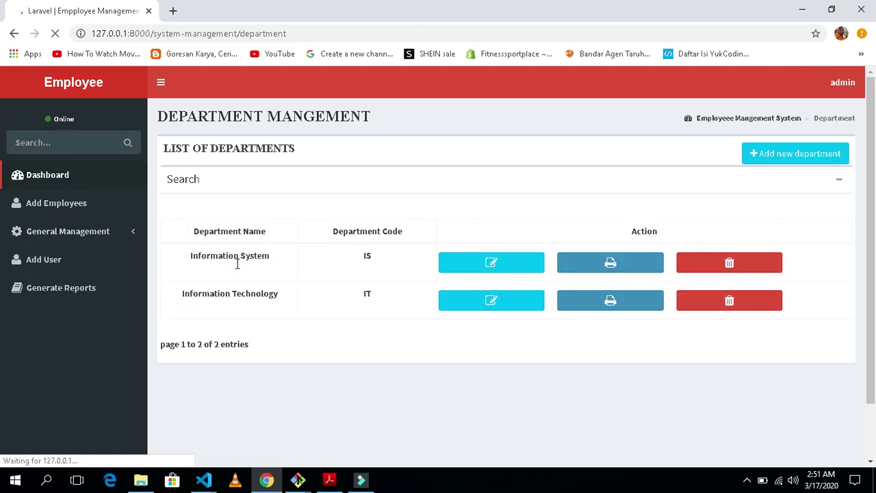
left_click(793, 158)
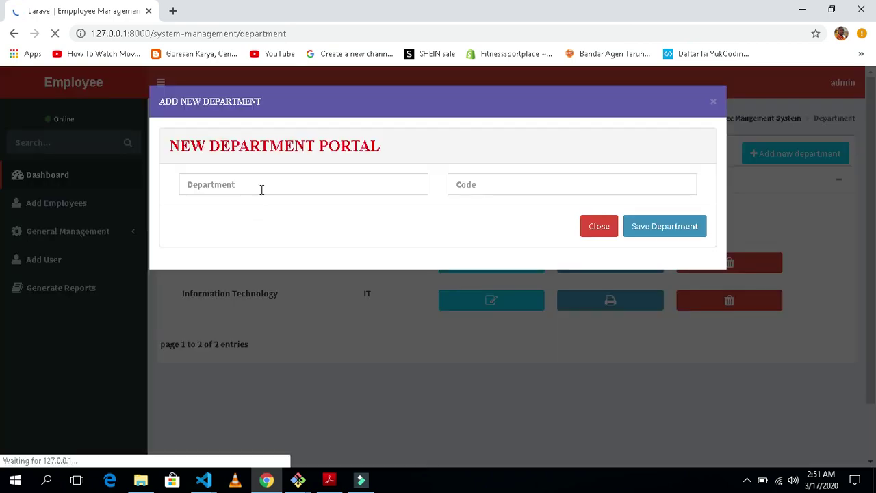
left_click(261, 190)
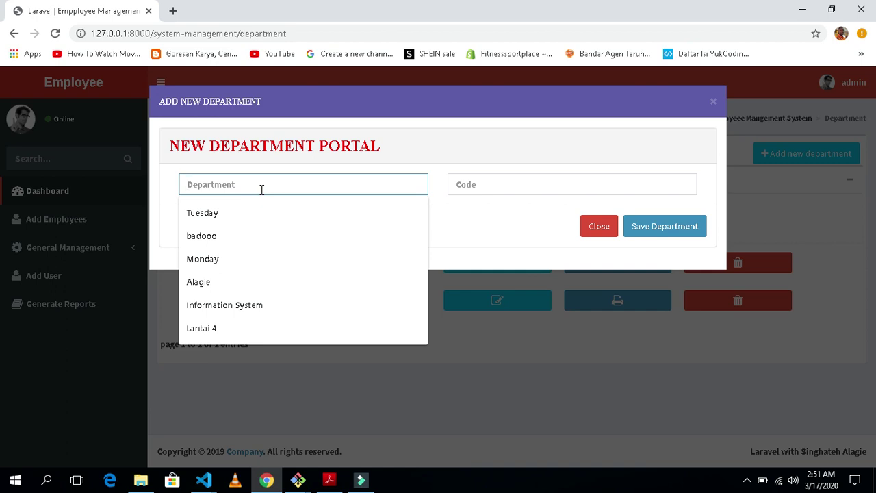
type("E")
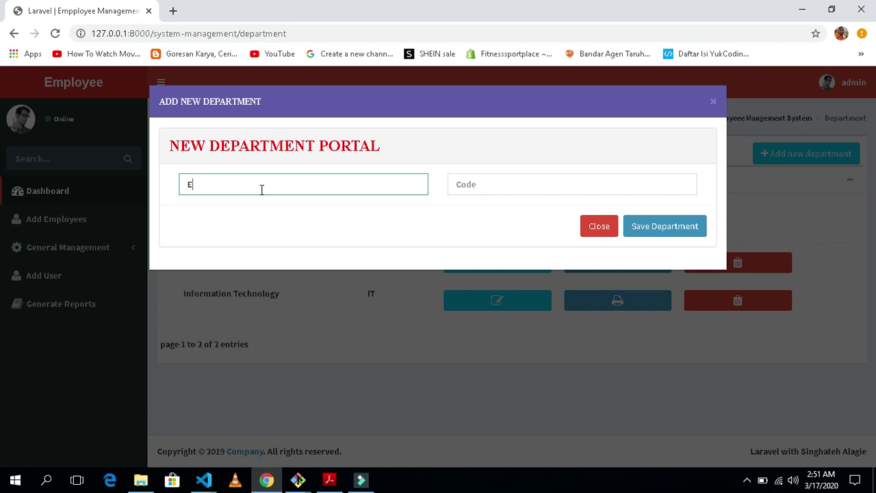
type("ducation")
key("Tab")
type("EDU")
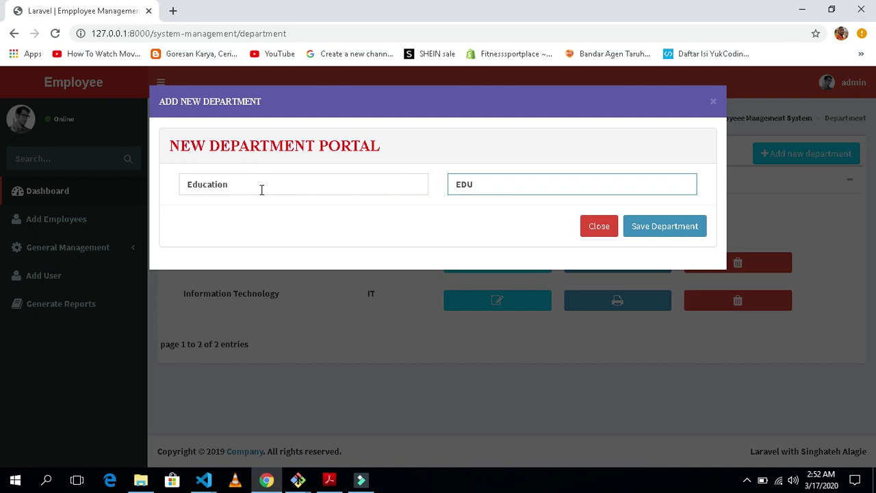
left_click(664, 227)
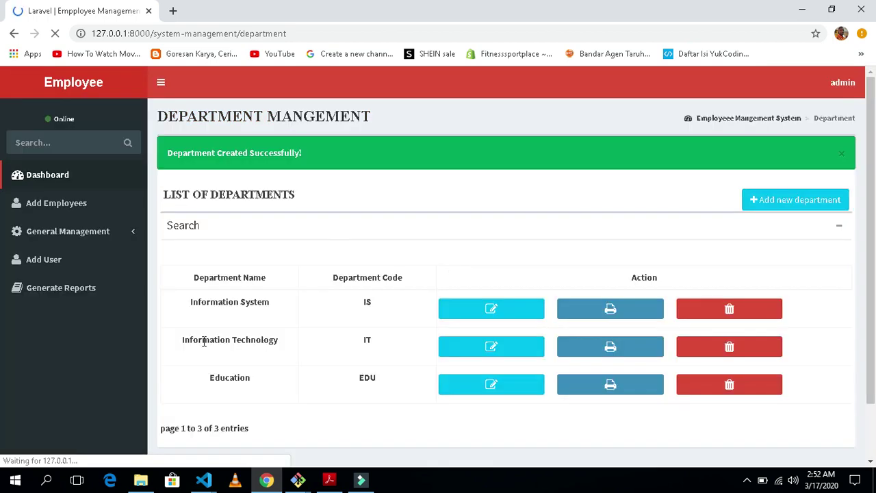
Edit the Education department, renaming it Education 1 with code EDU, and save
scroll(402, 277, "down", 1)
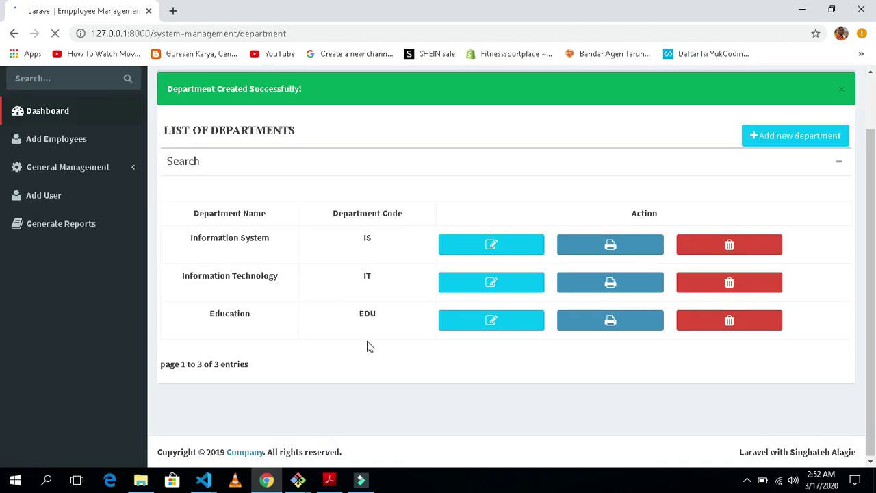
double_click(371, 313)
left_click(247, 336)
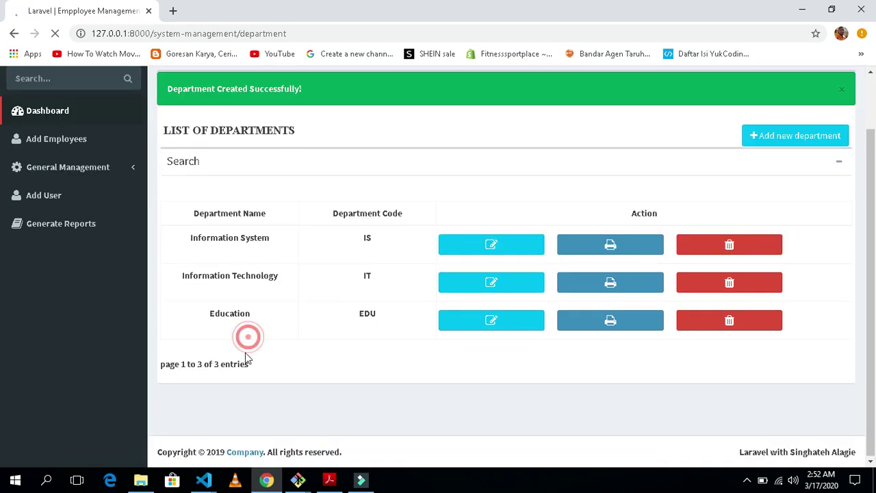
left_click(508, 322)
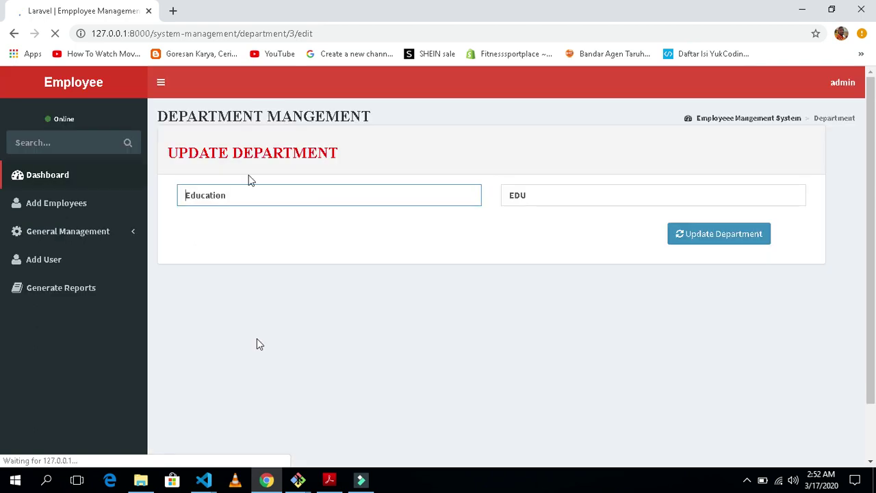
left_click(526, 197)
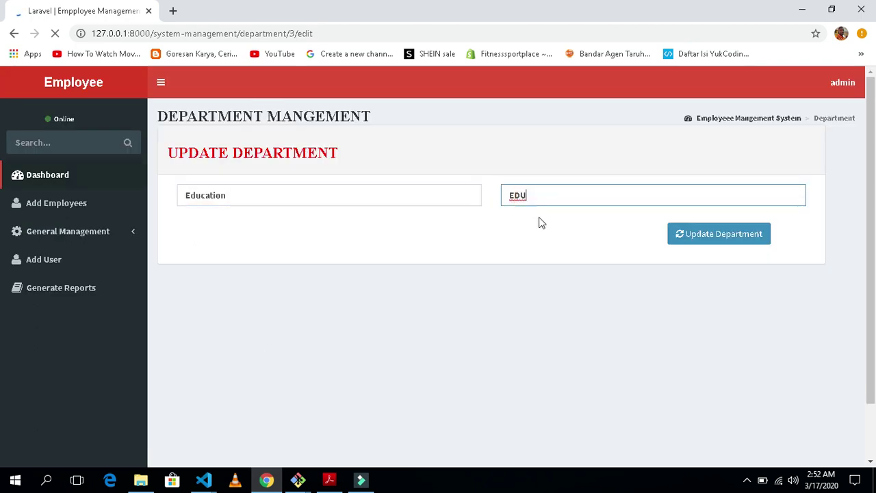
key("Down")
left_click(476, 232)
left_click(734, 237)
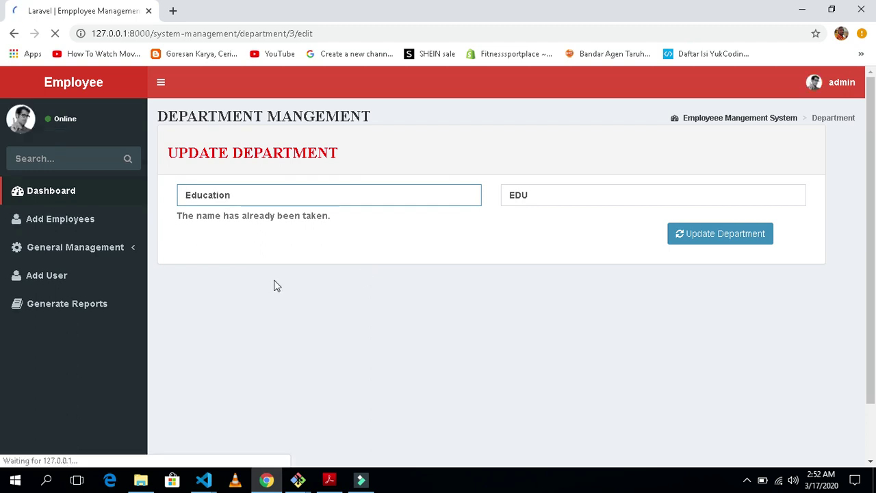
left_click(544, 201)
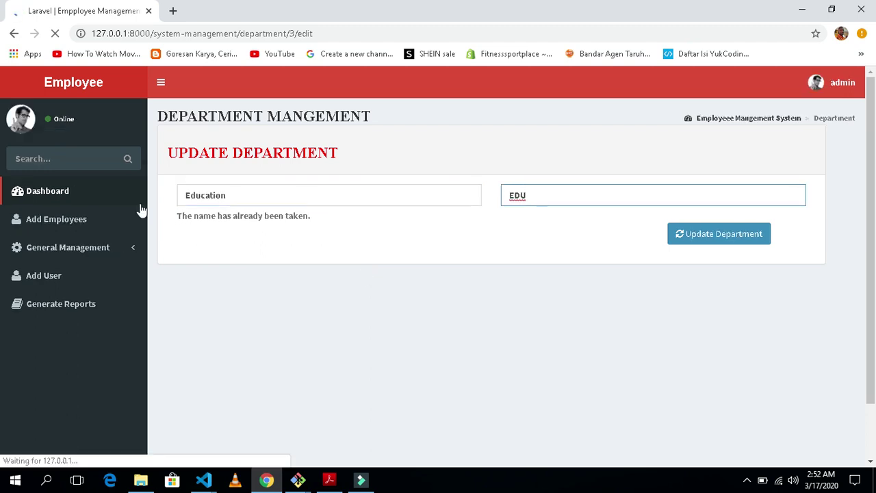
left_click(242, 197)
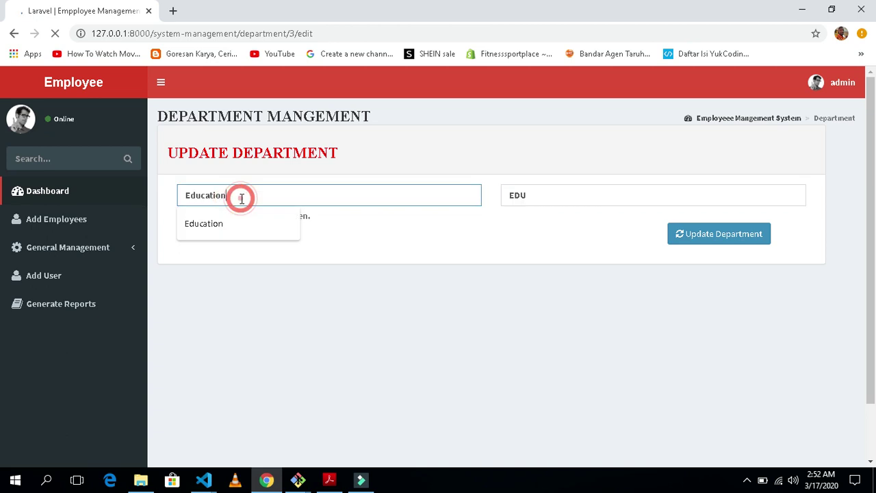
type("1")
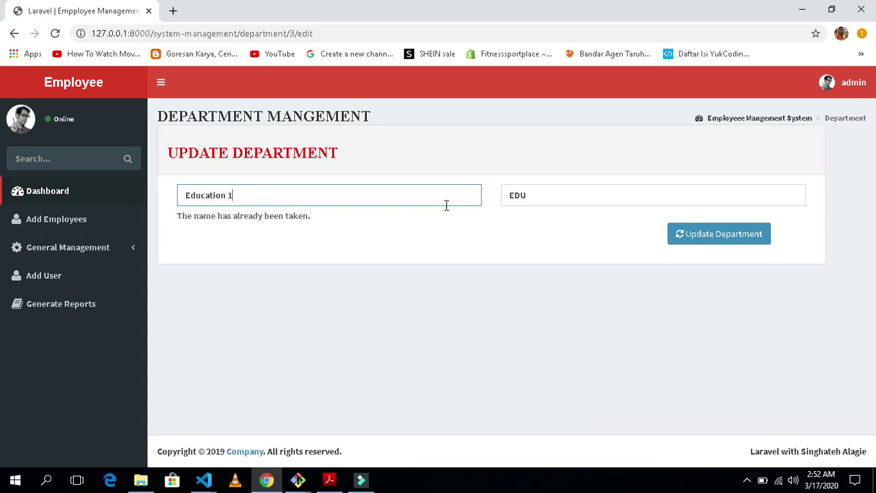
left_click(704, 235)
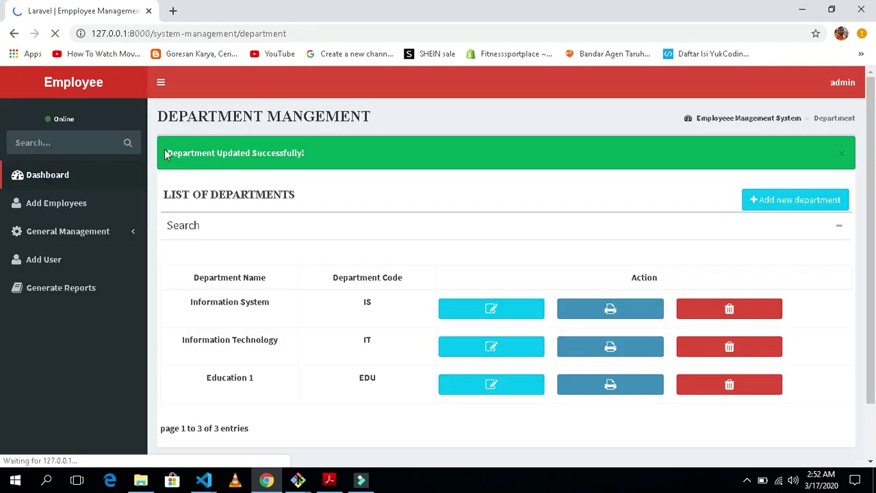
Check the update confirmation and the Education 1 entry in the department list
triple_click(377, 163)
left_click(381, 192)
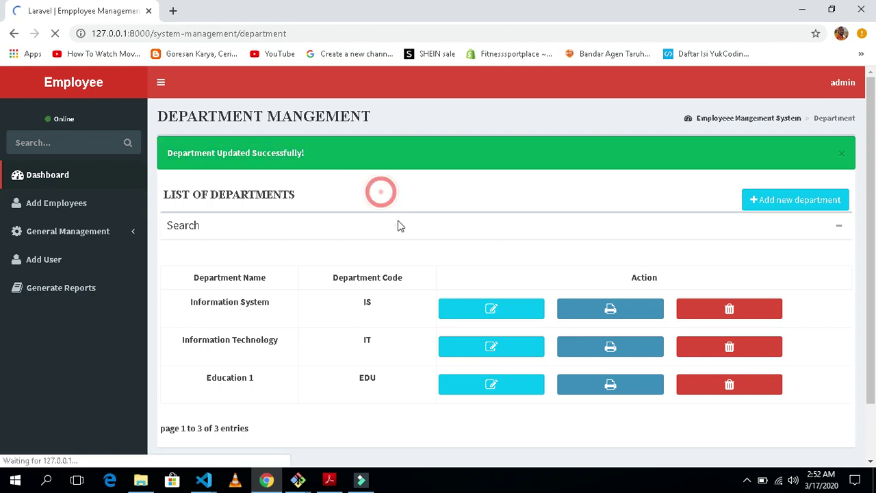
scroll(329, 273, "down", 1)
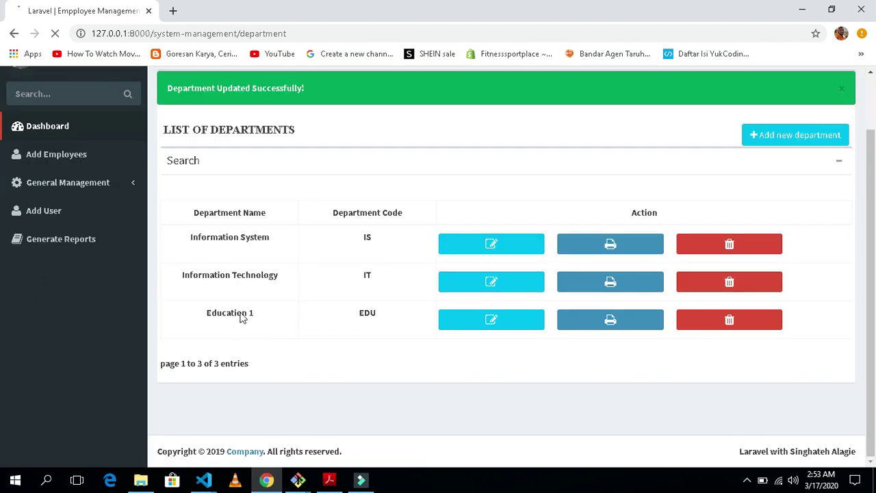
triple_click(243, 315)
left_click(290, 330)
scroll(294, 322, "up", 1)
scroll(295, 320, "down", 1)
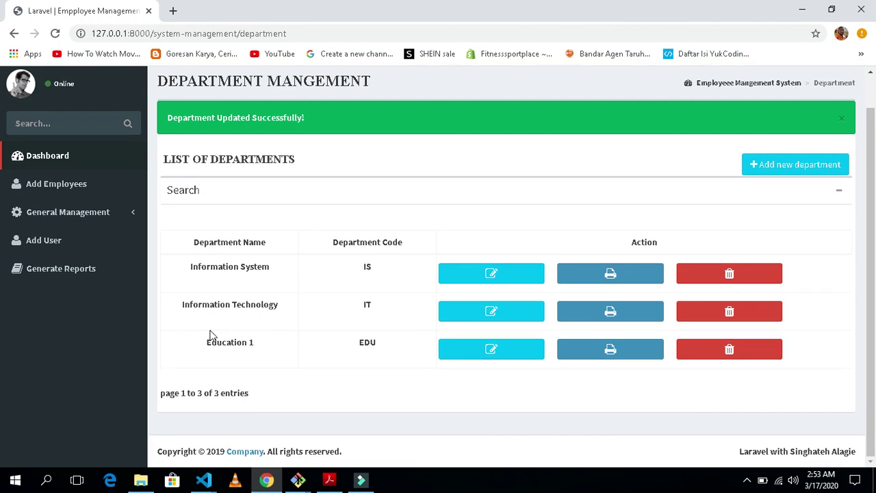
Create the division Technician with code TC from the Division page
left_click(82, 213)
left_click(27, 260)
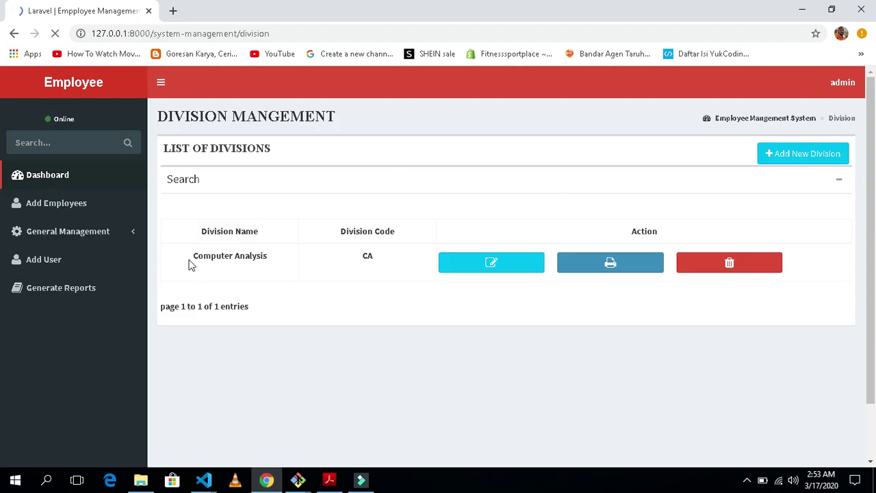
left_click_drag(188, 260, 278, 274)
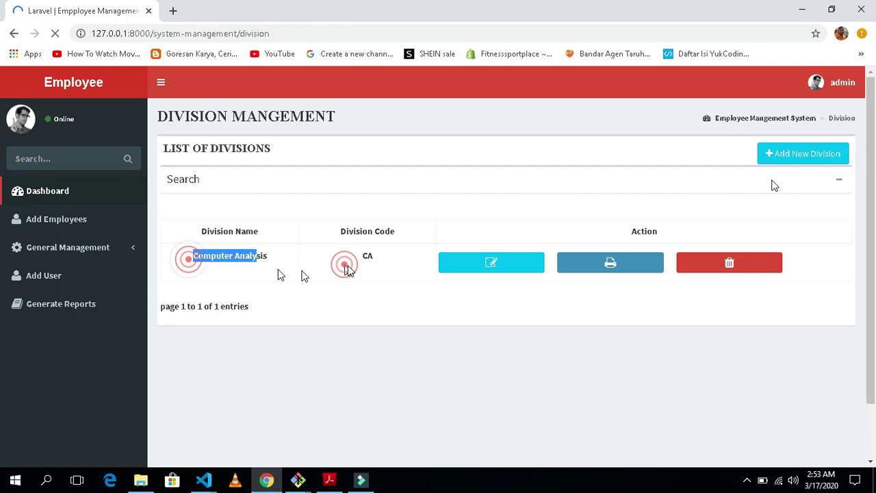
left_click(811, 155)
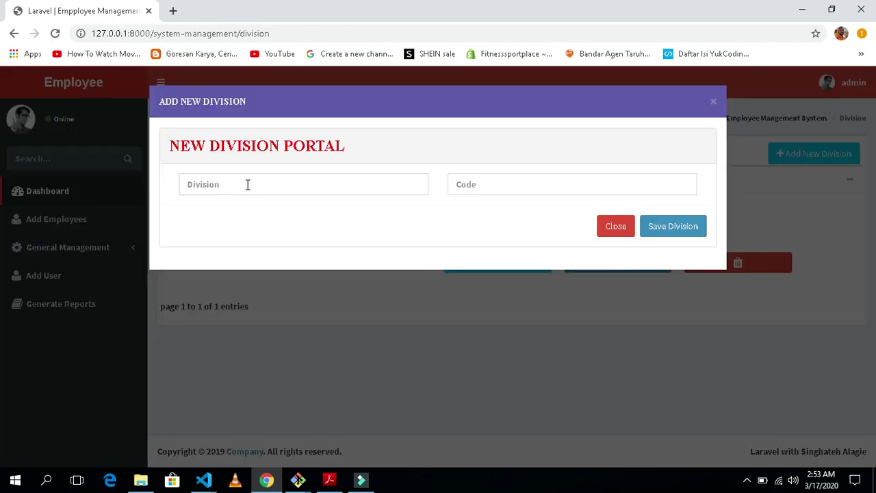
left_click(248, 185)
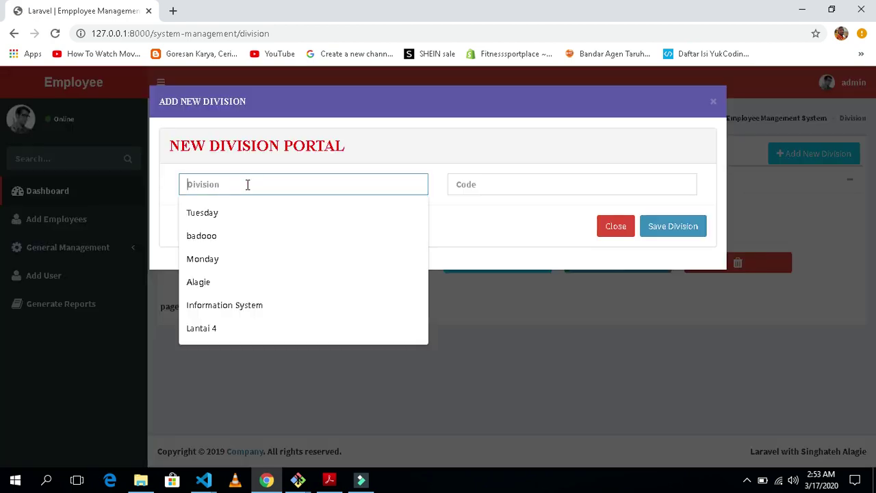
type("Technician")
key("Tab")
type("TC")
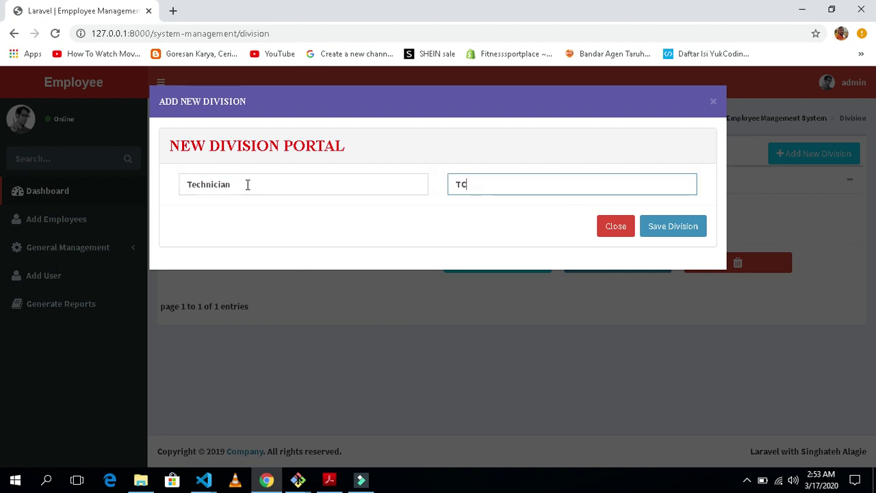
left_click(665, 227)
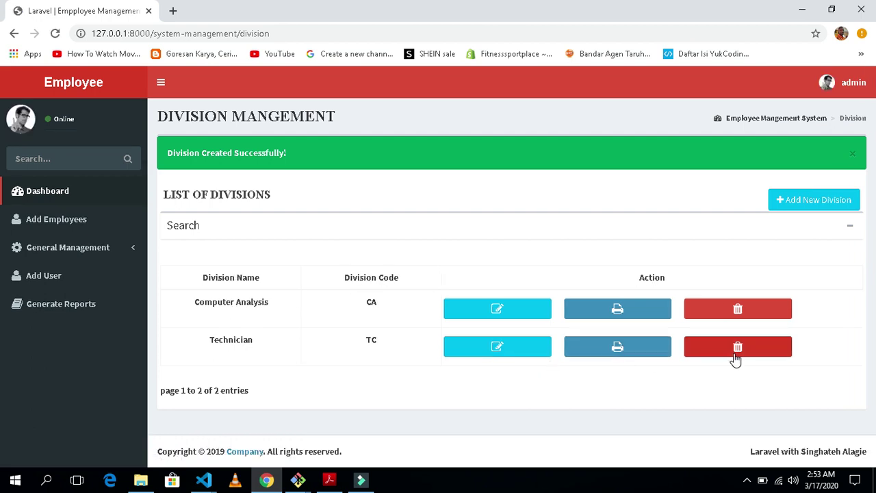
Add the country Indonesia with code ID on the Country Management page
left_click(57, 249)
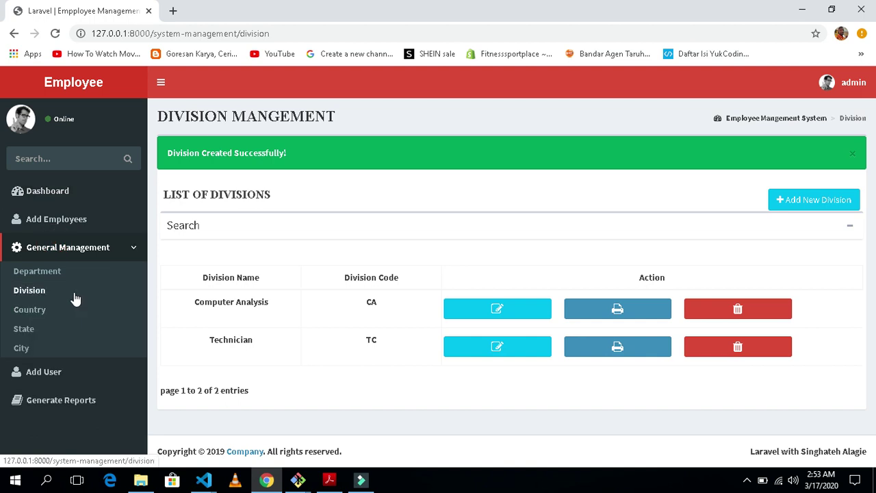
left_click(36, 315)
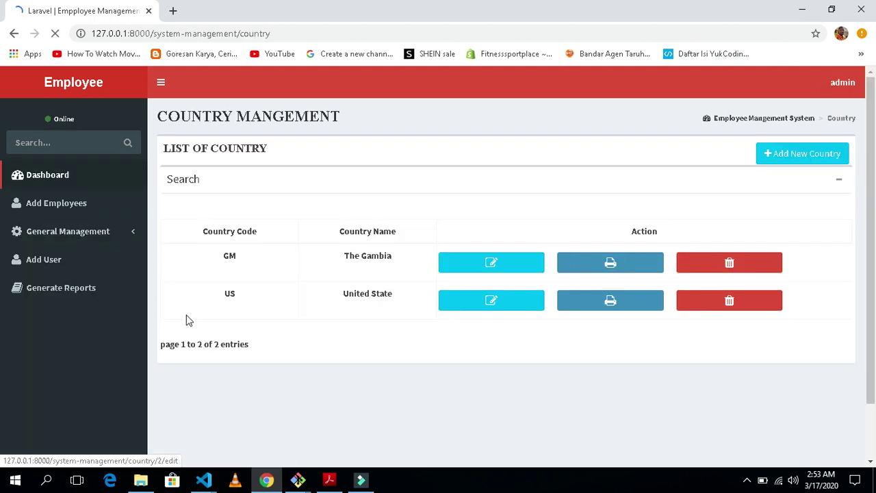
double_click(228, 256)
left_click(290, 284)
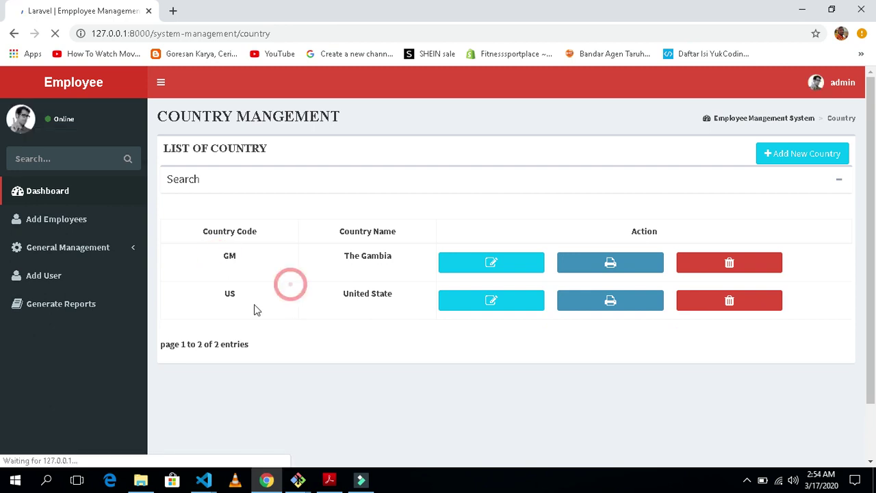
left_click(800, 155)
left_click(278, 191)
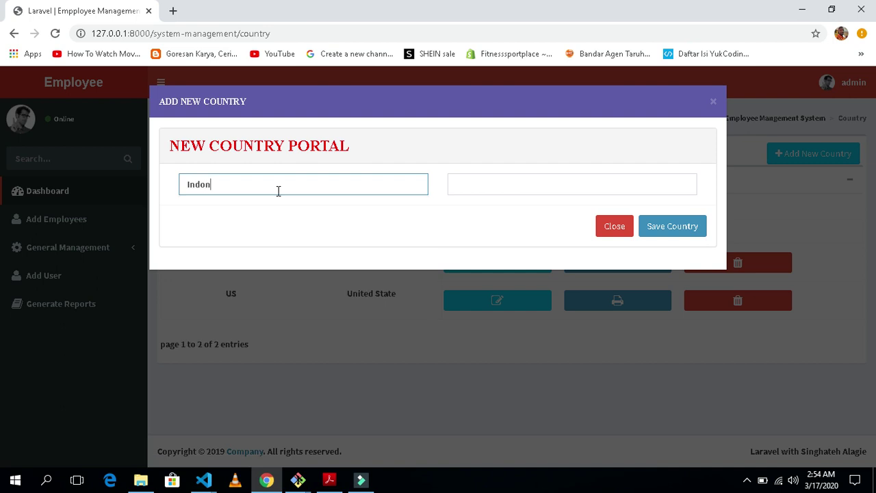
type("esia")
key("Tab")
type("I")
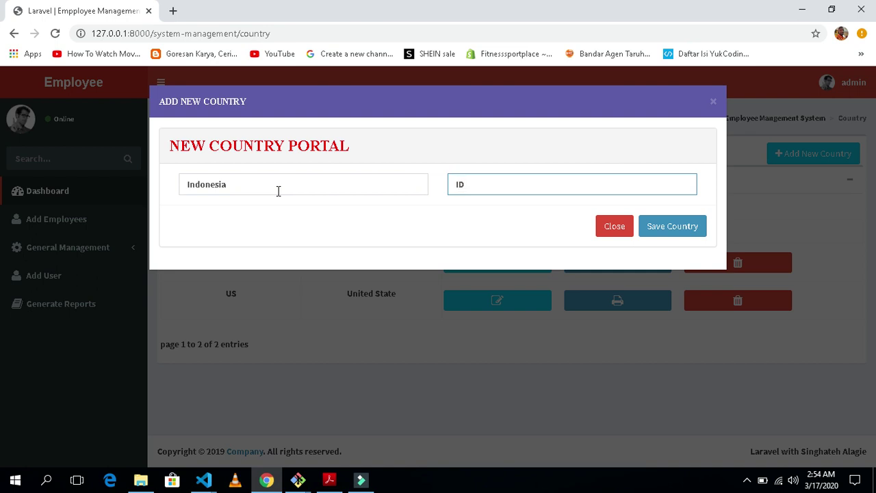
left_click(659, 231)
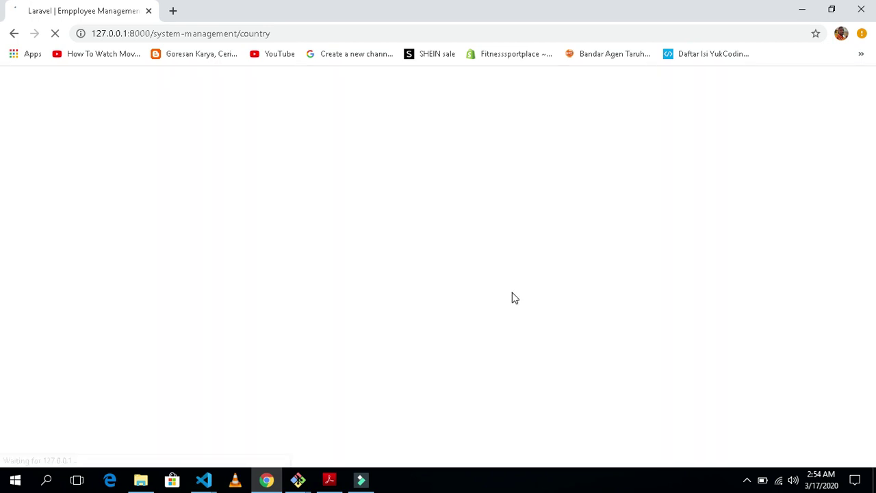
Go to the State Management list under General Management
scroll(434, 307, "down", 1)
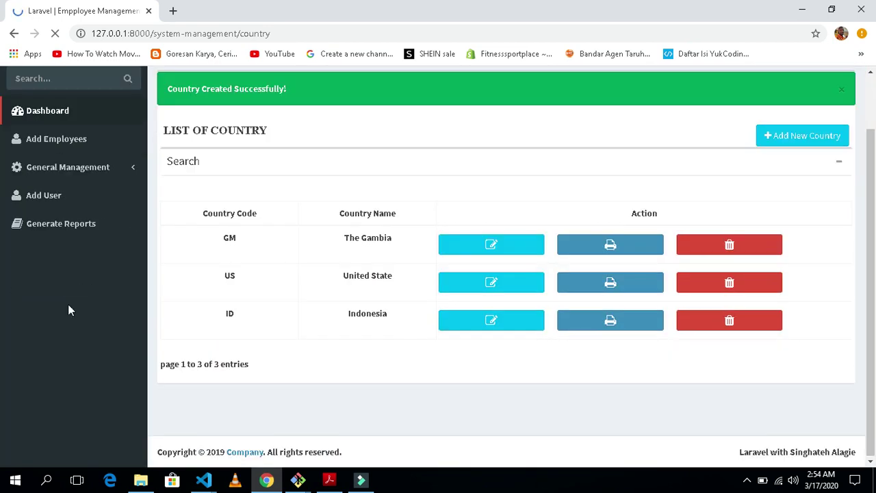
scroll(93, 225, "up", 1)
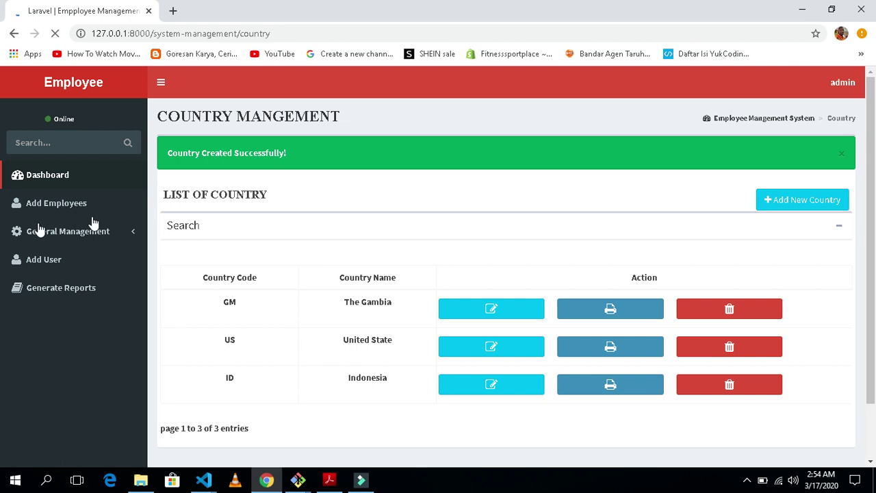
left_click(90, 239)
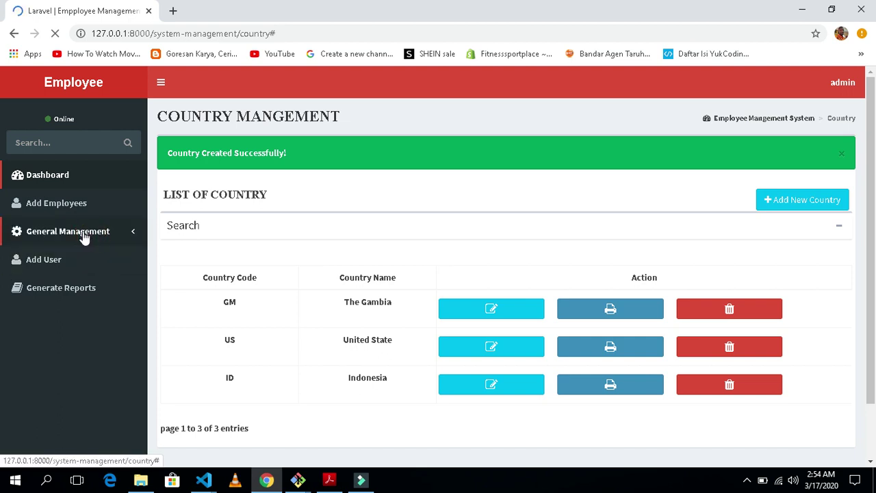
left_click(113, 236)
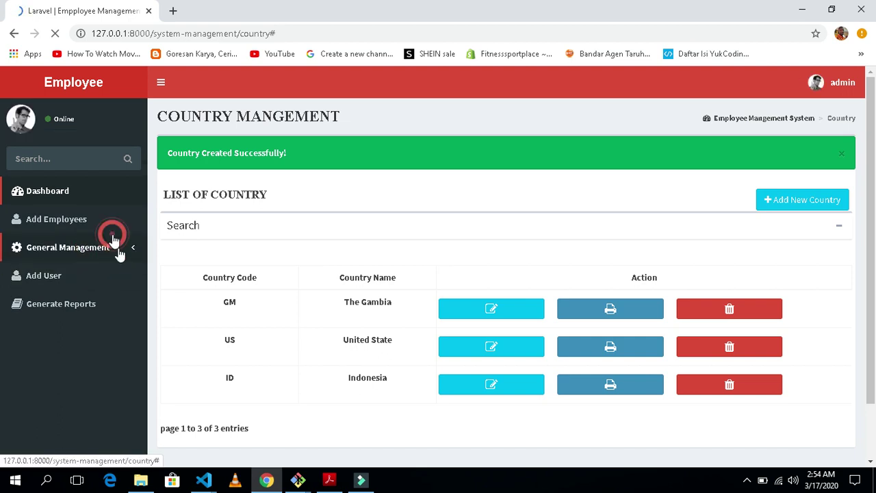
left_click(39, 247)
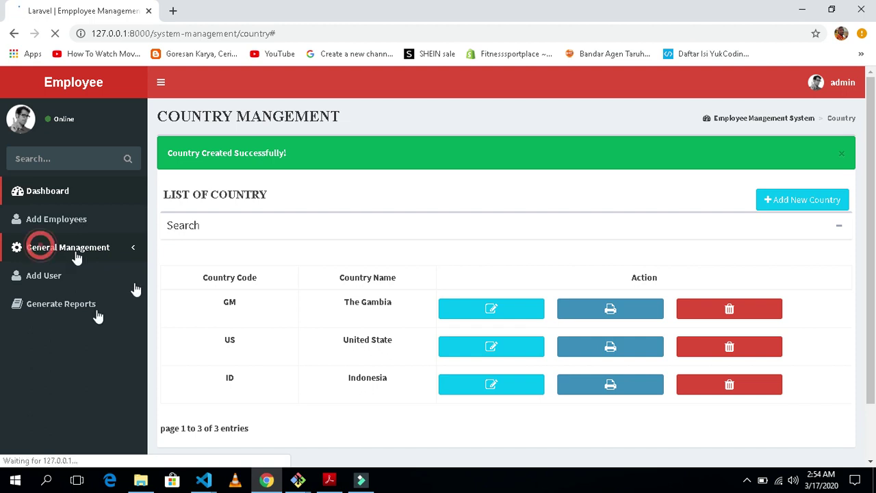
left_click(23, 250)
left_click(23, 330)
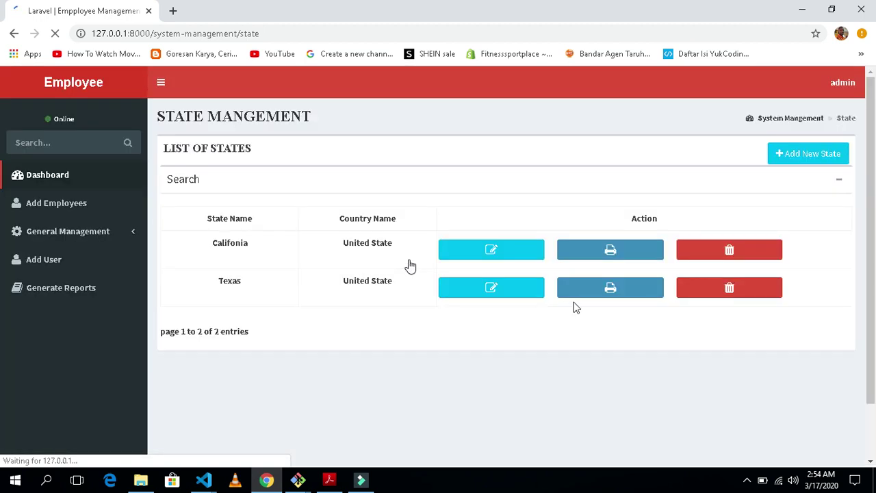
Create the state Banten with country Indonesia and save it
left_click(285, 286)
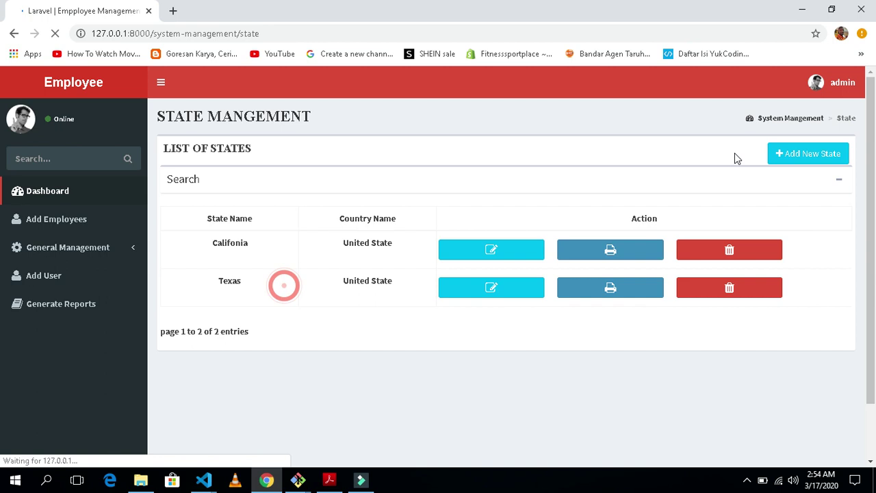
left_click(810, 161)
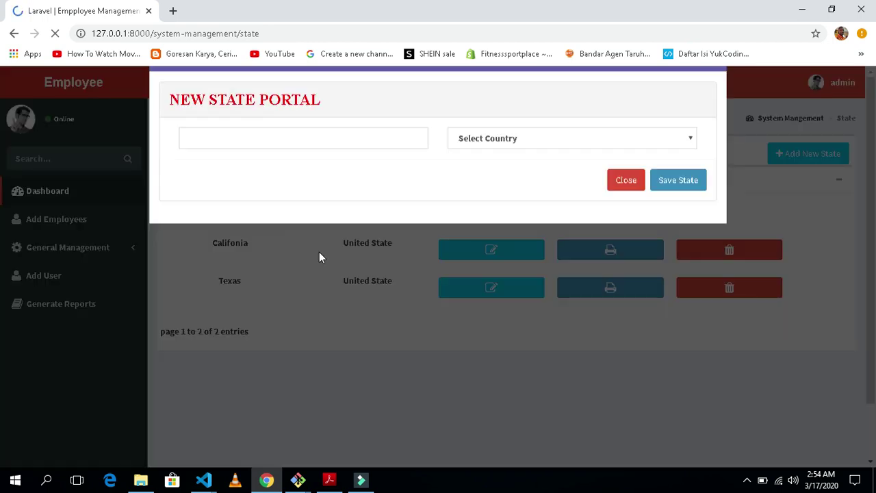
left_click(333, 185)
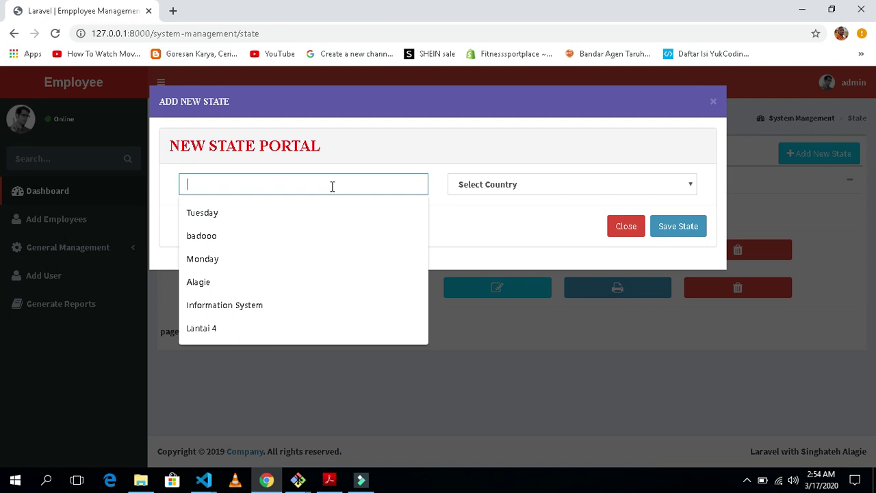
type("Banten")
key("Tab")
left_click(557, 186)
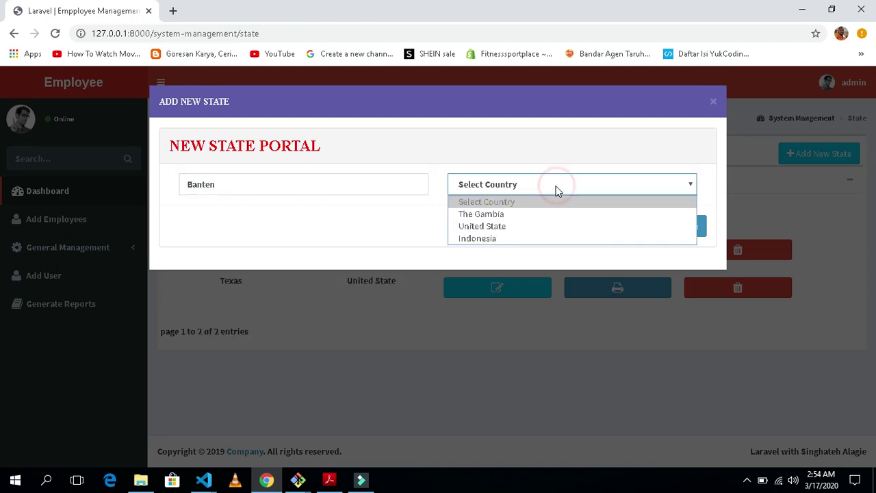
left_click(528, 238)
left_click(679, 227)
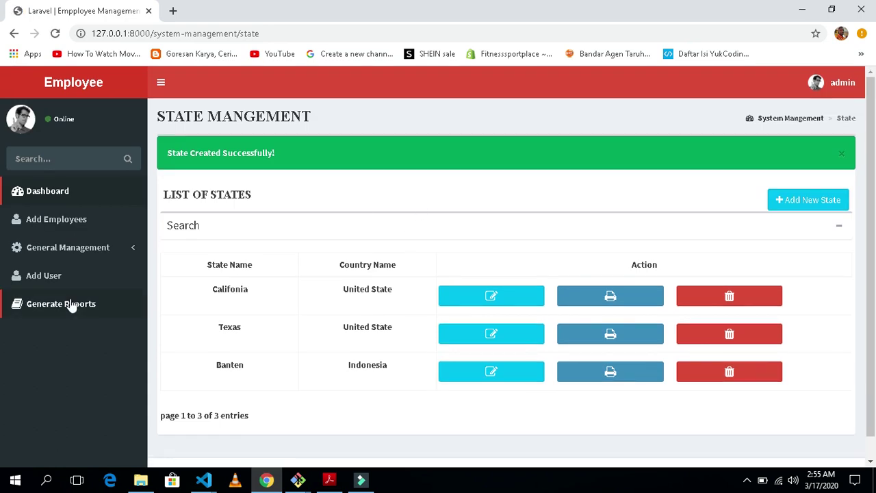
left_click(80, 249)
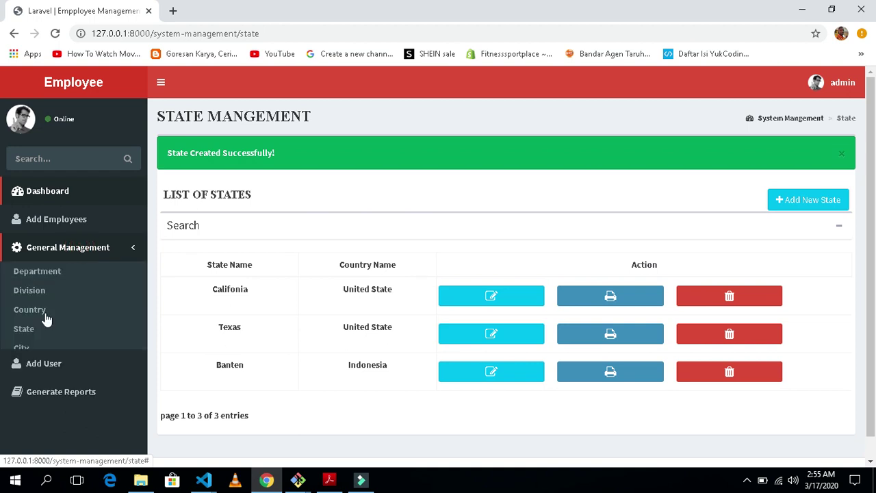
Create the city Ciputat with state Banten on the City Management page
left_click(23, 349)
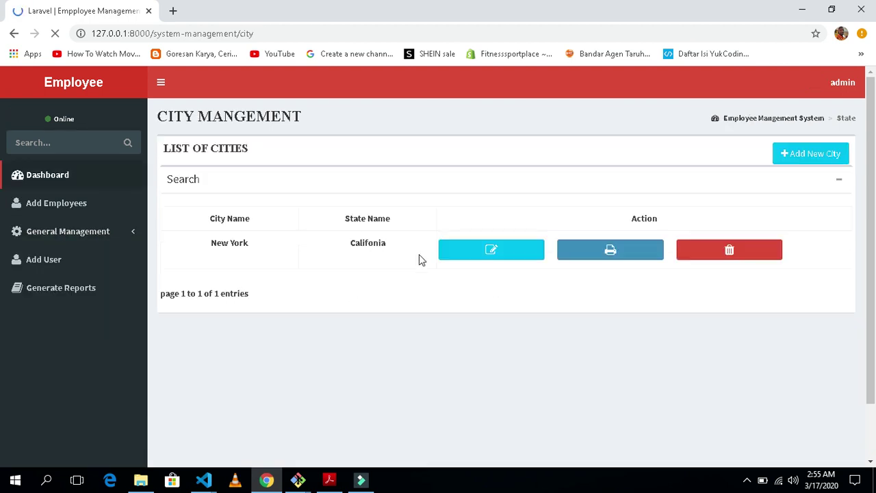
left_click(810, 162)
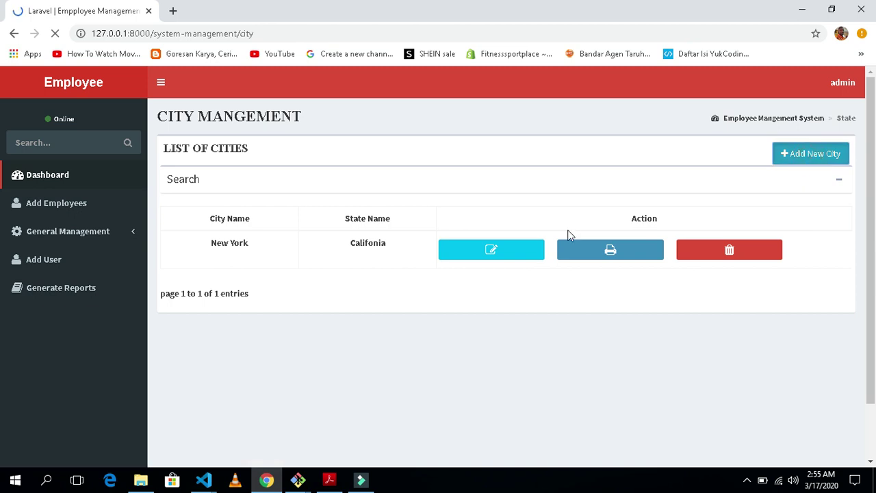
left_click(313, 189)
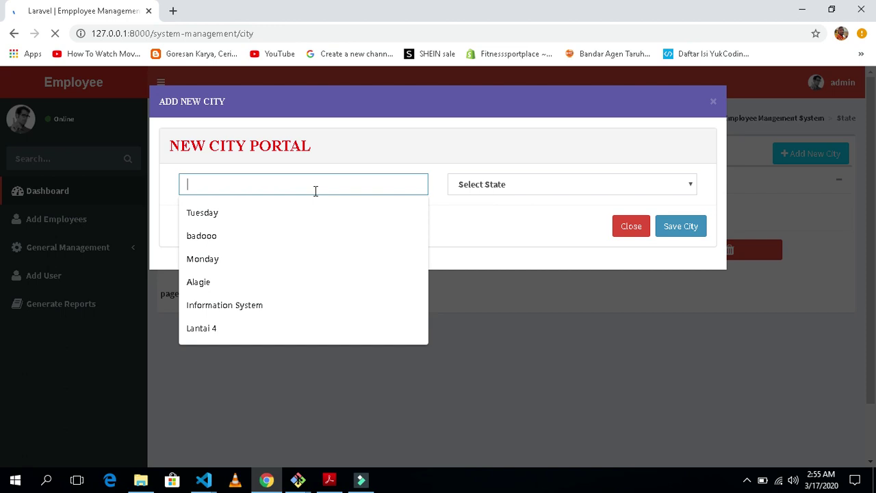
type("Ciputat")
key("Tab")
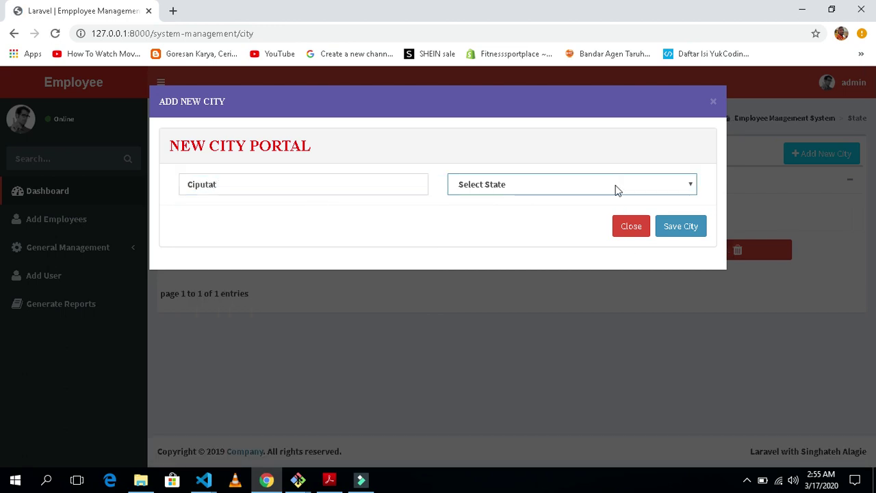
left_click(616, 189)
left_click(528, 237)
left_click(680, 228)
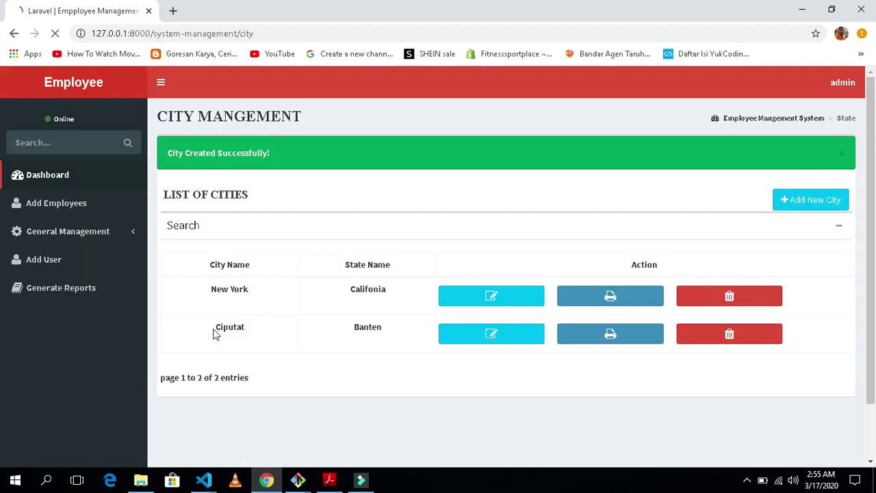
Check the new Ciputat / Banten row in the city list
double_click(208, 328)
double_click(352, 331)
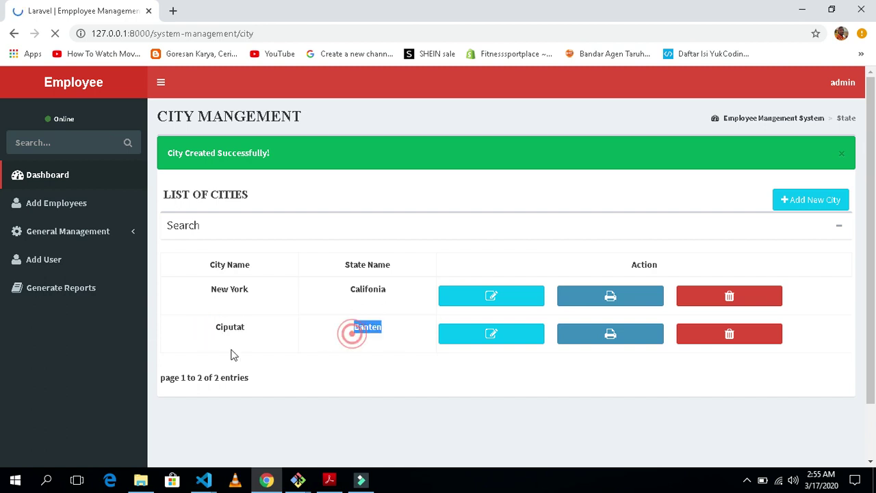
left_click_drag(149, 121, 256, 118)
left_click(342, 326)
left_click(385, 362)
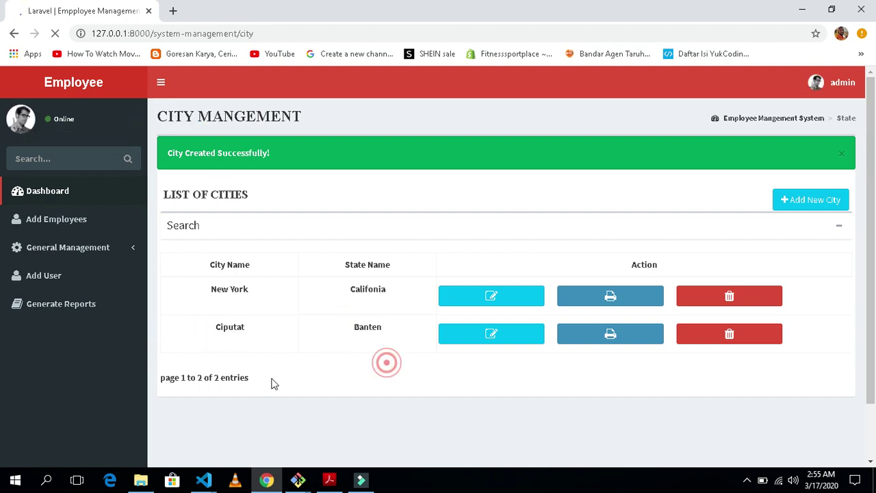
Start a new user and fill first name, last name, user name and e-mail from saved suggestions
left_click(52, 279)
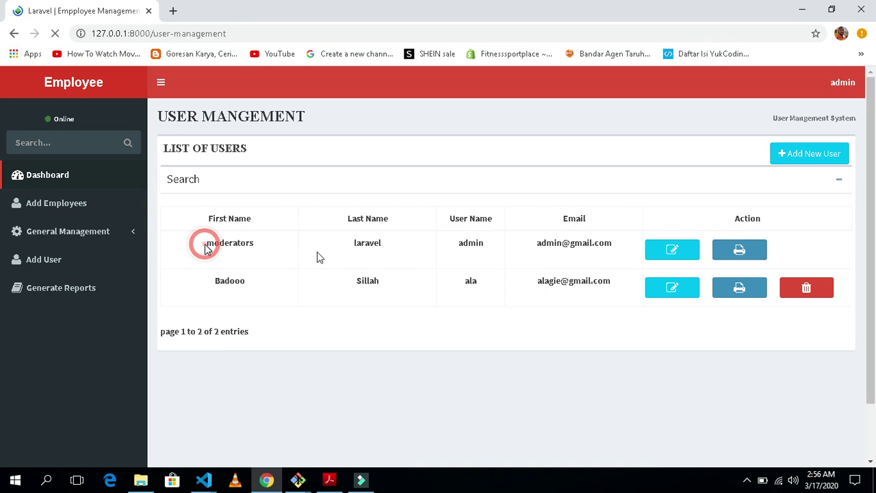
left_click(792, 159)
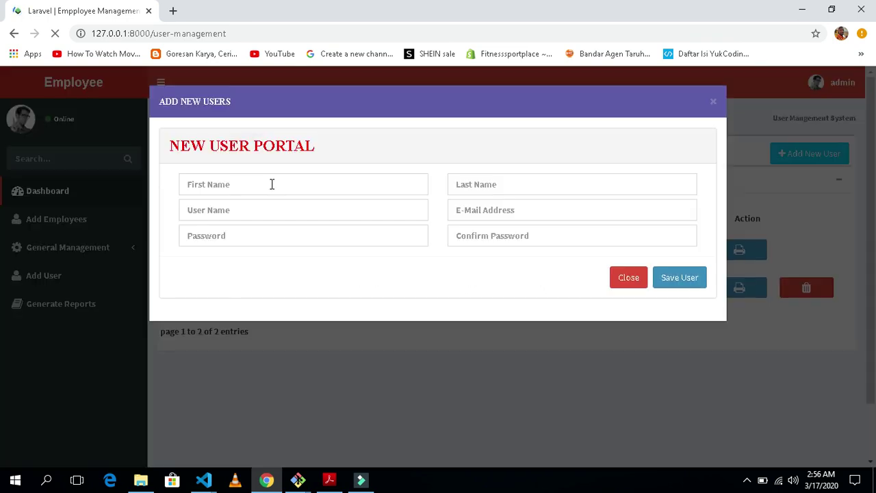
left_click(272, 184)
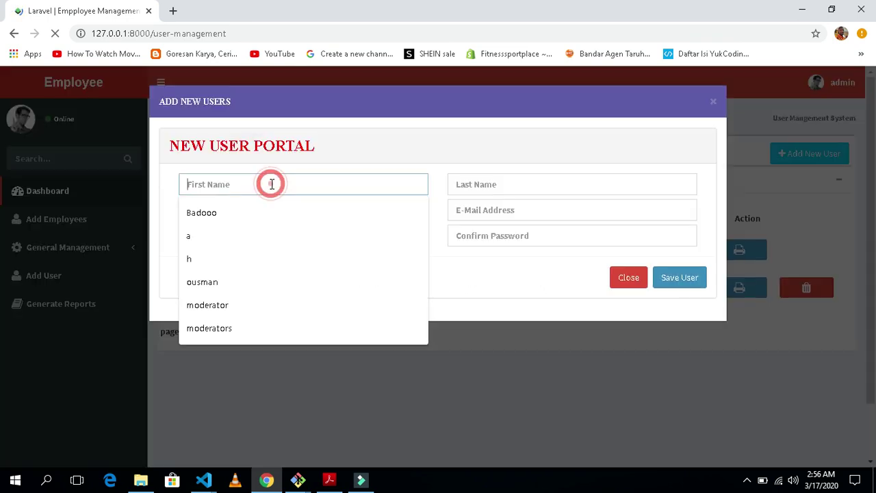
key("Down")
key("Return")
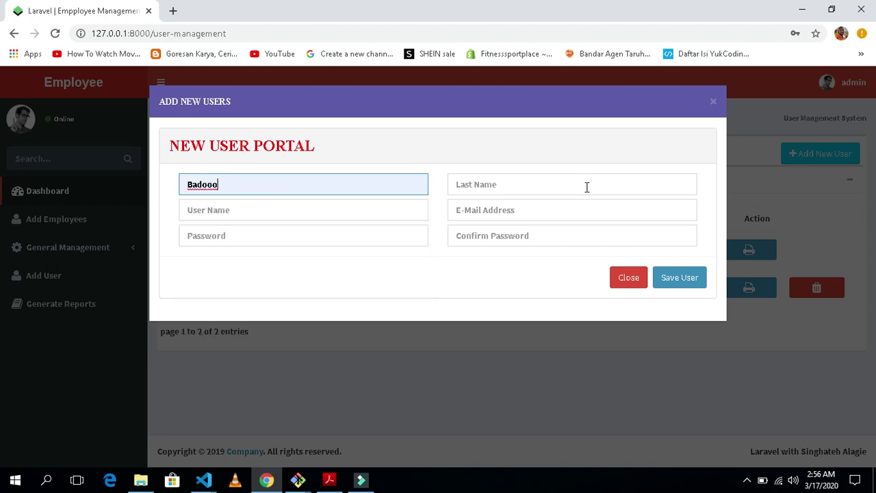
left_click(569, 192)
left_click(514, 217)
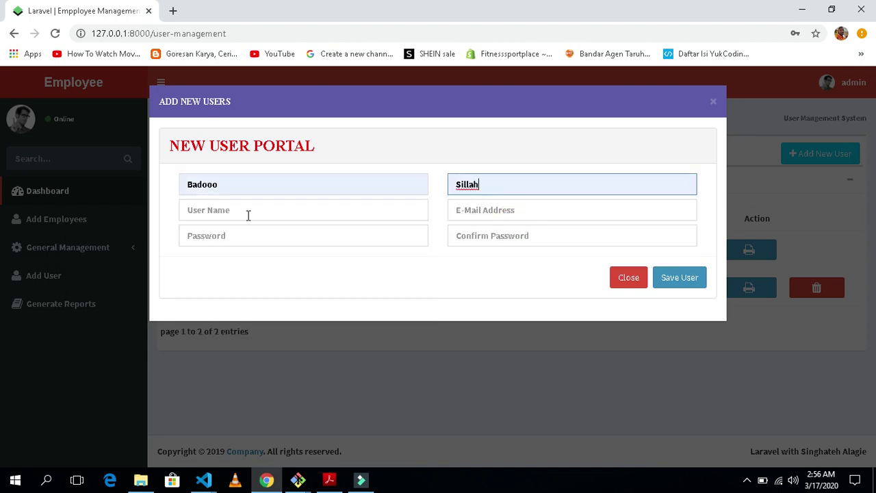
left_click(246, 216)
left_click(246, 235)
left_click(510, 213)
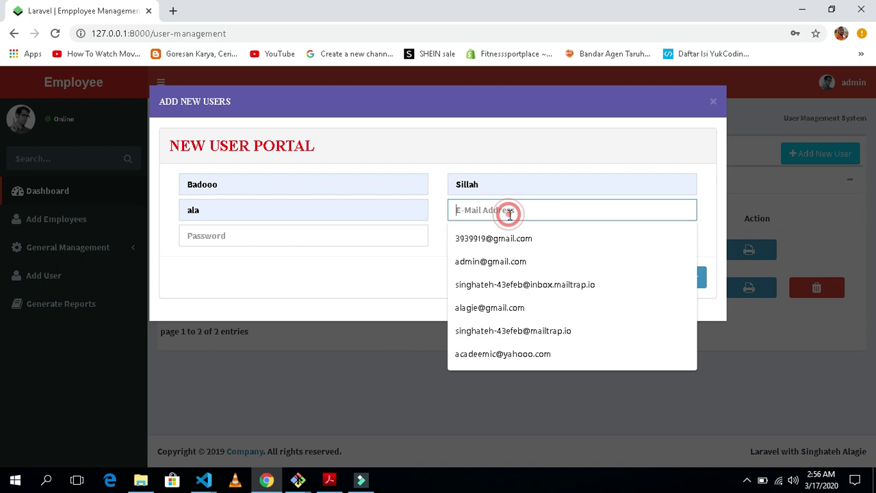
left_click(552, 245)
Enter and confirm the account password, then save the new user
left_click(325, 236)
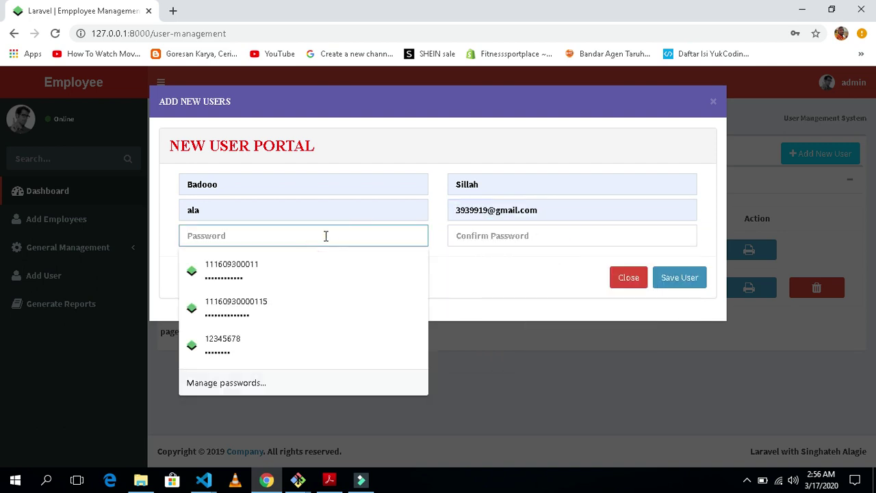
type("123456")
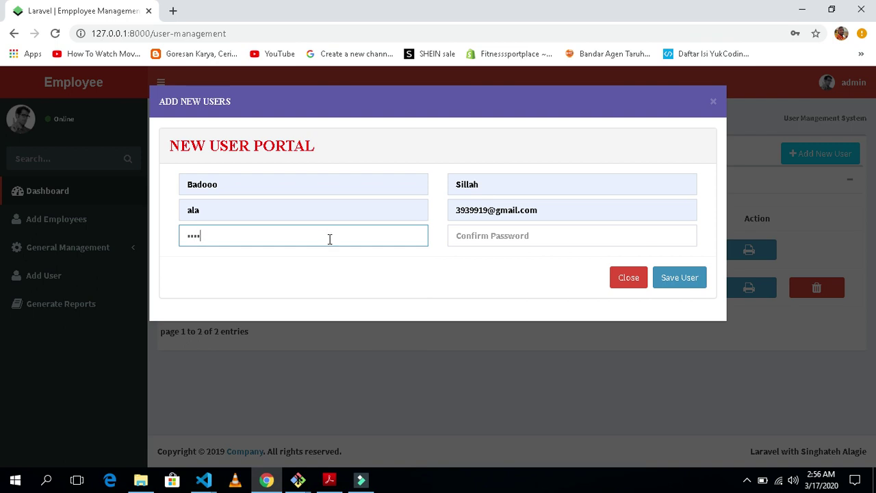
key("Tab")
type("1234")
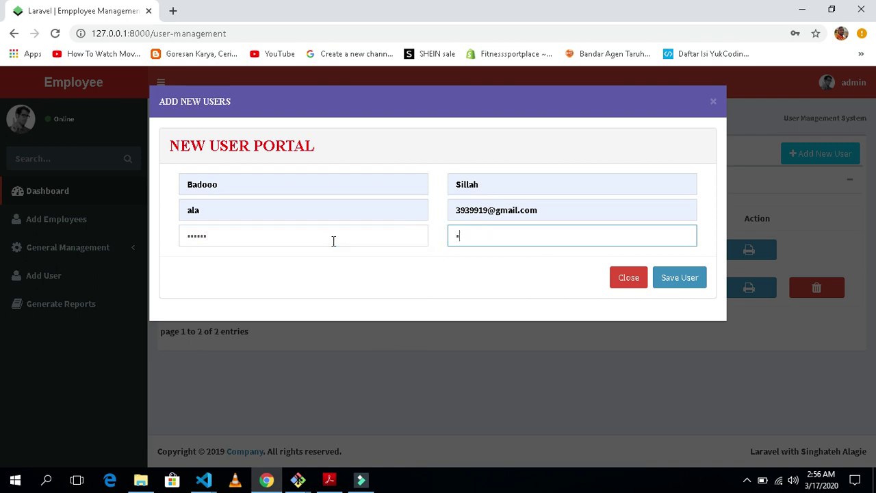
type("56")
left_click(403, 276)
left_click(688, 282)
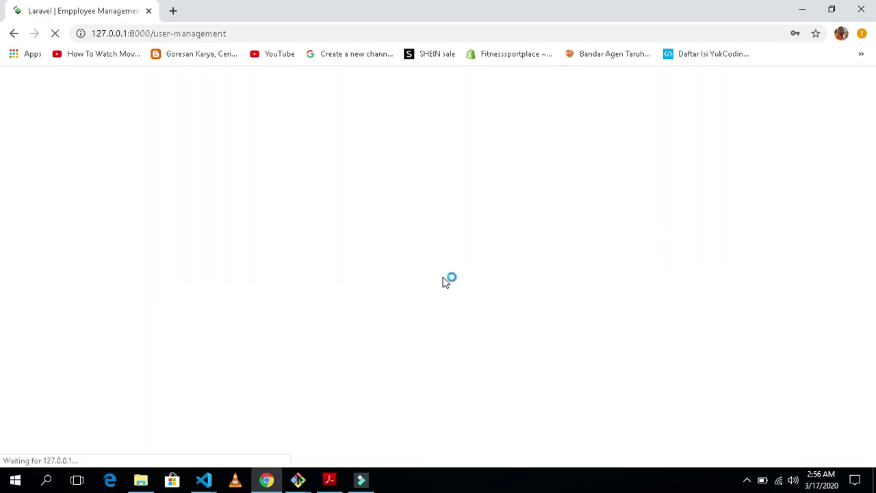
Check the new user's row in the user list
scroll(278, 335, "down", 2)
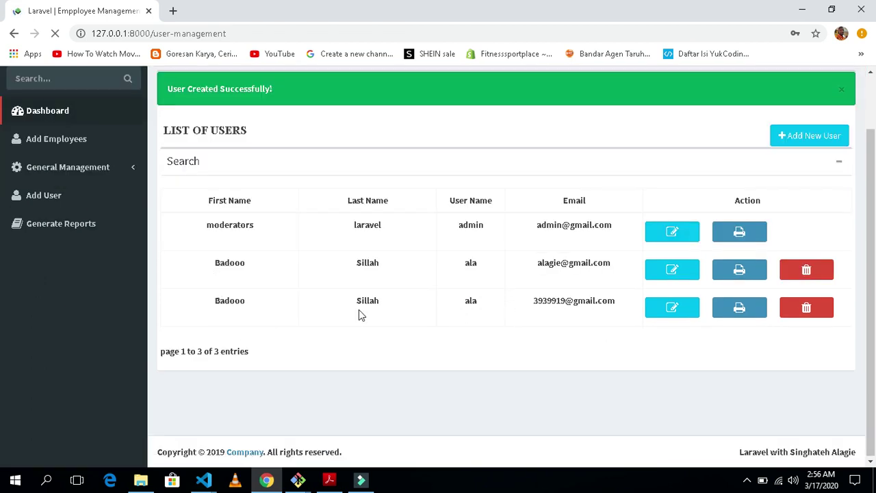
double_click(618, 300)
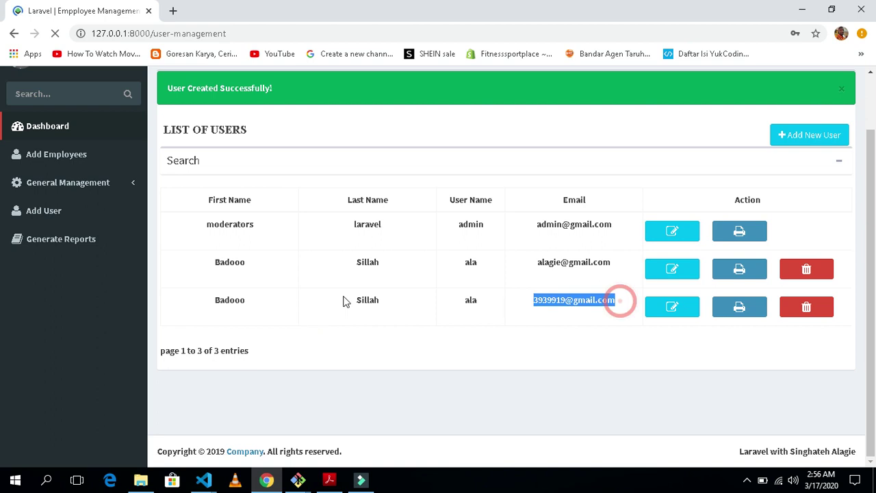
left_click(353, 300, "shift")
left_click(354, 300)
left_click(230, 307)
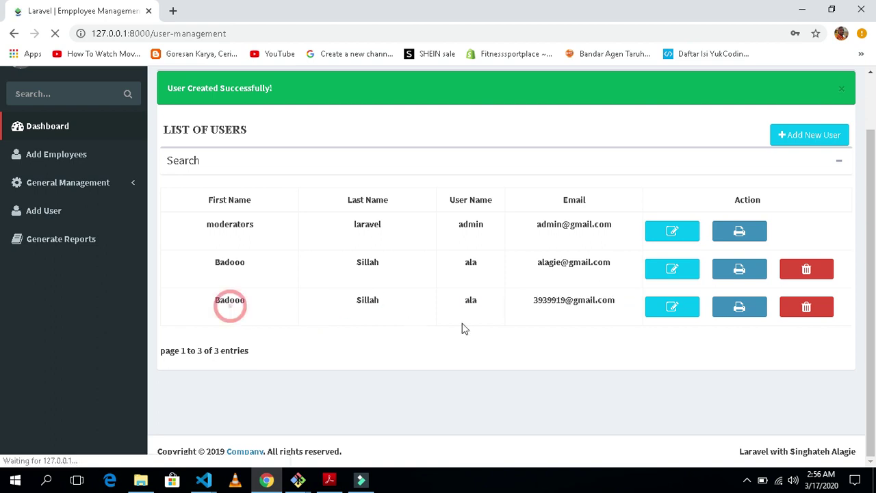
left_click_drag(463, 329, 391, 358)
left_click(288, 346)
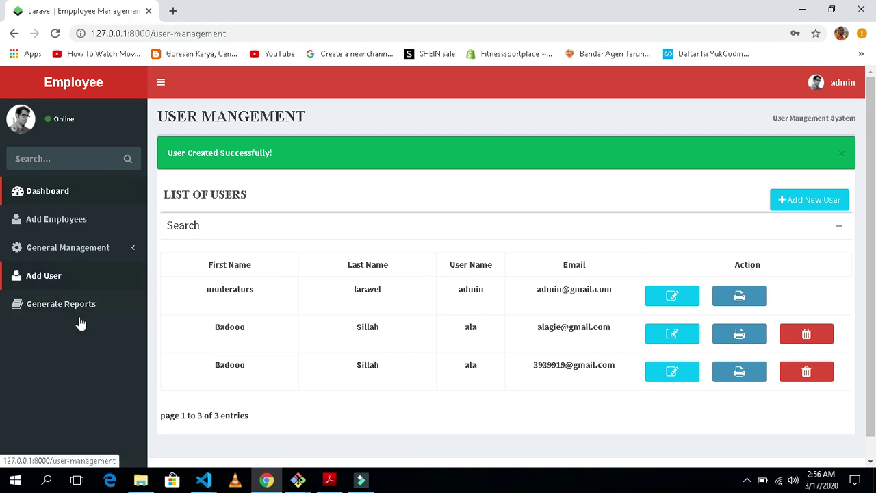
Open the employee report page with its search panel expanded
left_click(71, 312)
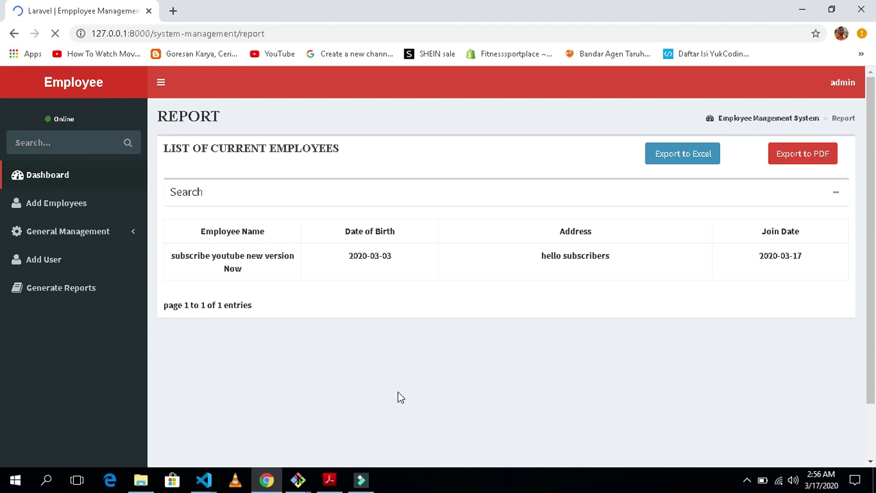
left_click(836, 193)
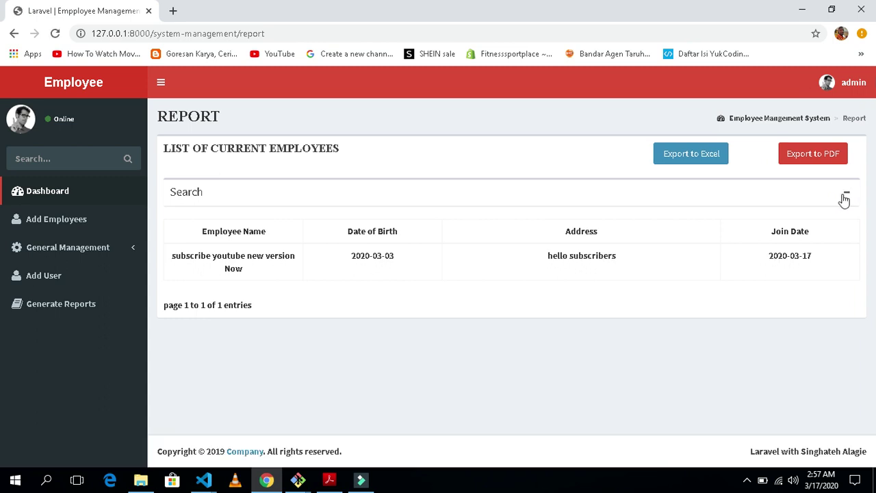
left_click(847, 193)
left_click(848, 193)
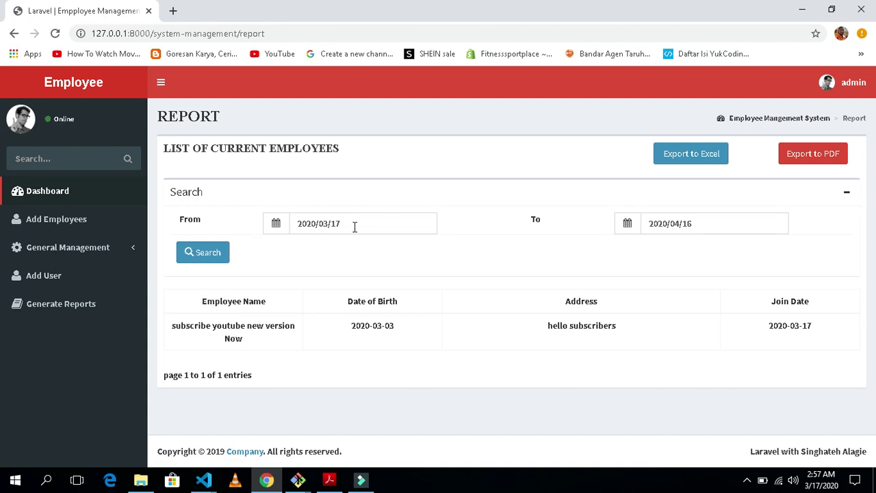
Search the report from 2020/03/17 to 2020/02/24 using the date pickers
left_click(355, 226)
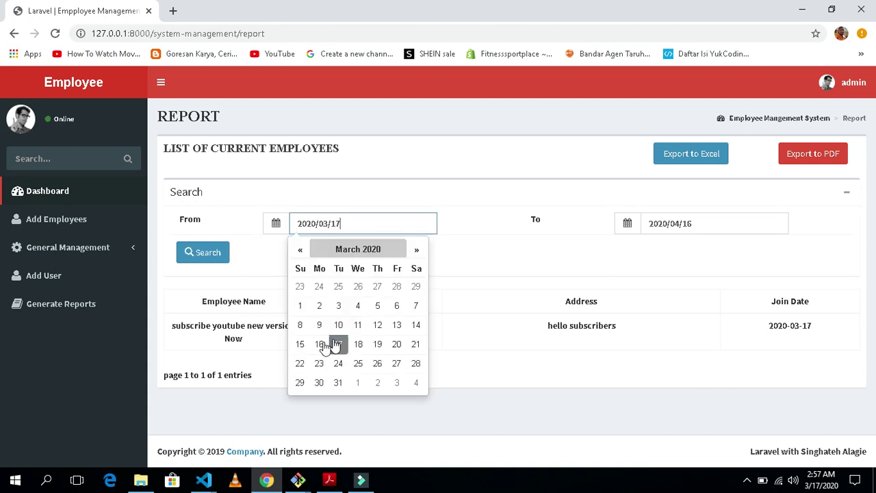
left_click(338, 346)
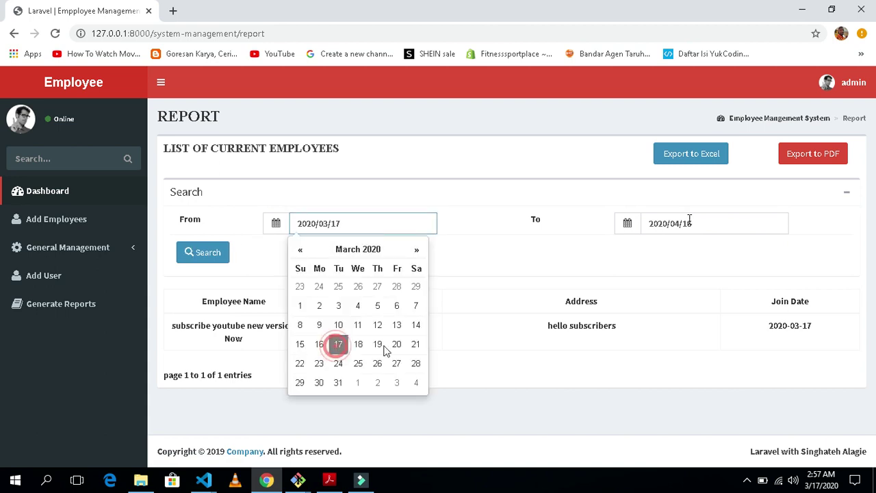
left_click(402, 224)
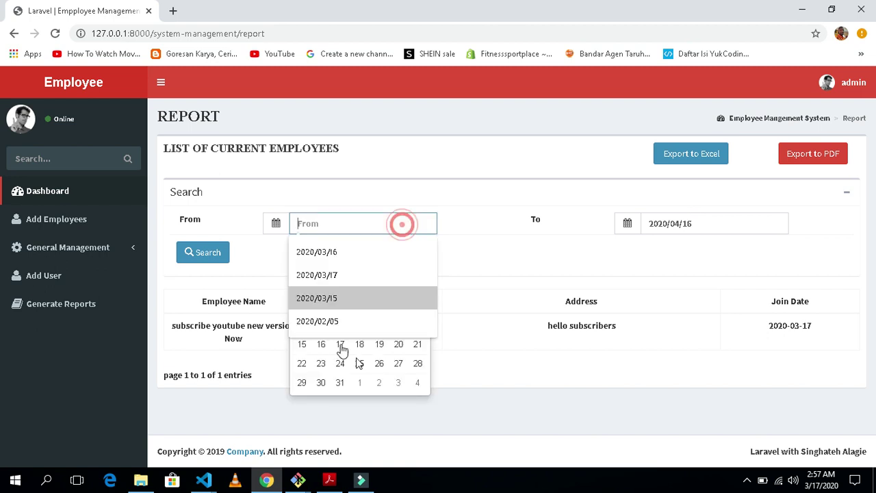
left_click(340, 345)
left_click(714, 222)
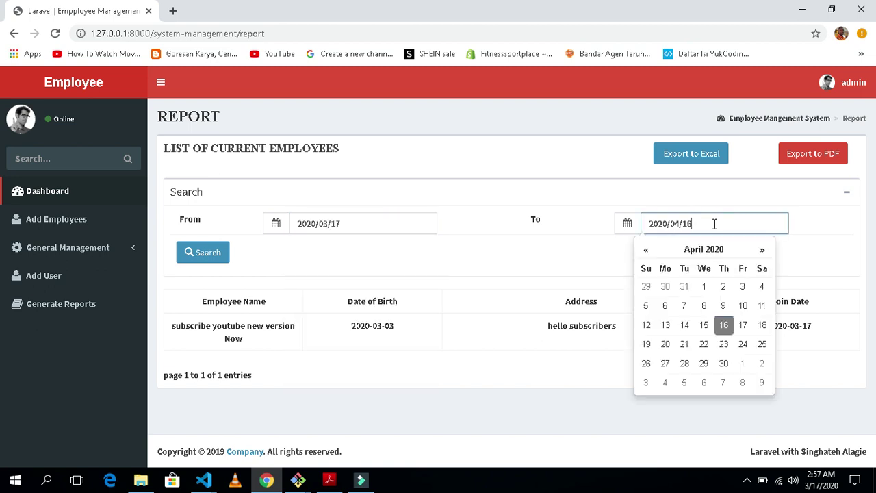
left_click(652, 251)
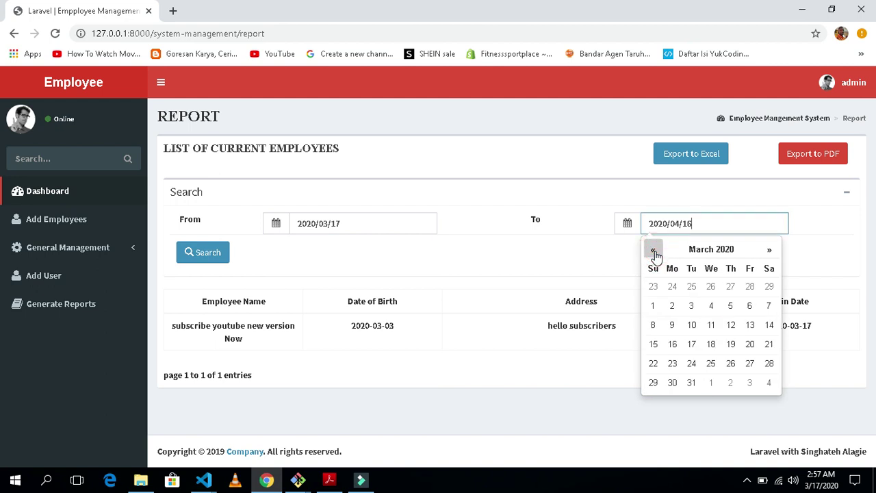
left_click(654, 251)
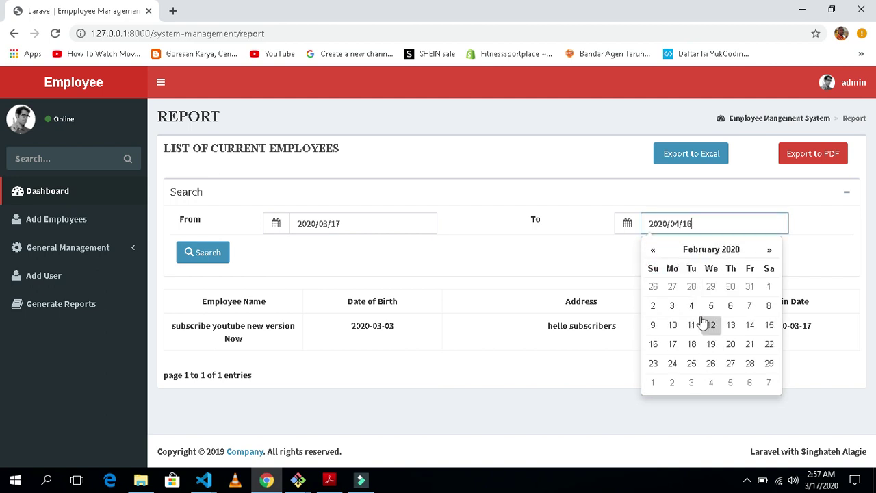
left_click(673, 364)
left_click(197, 253)
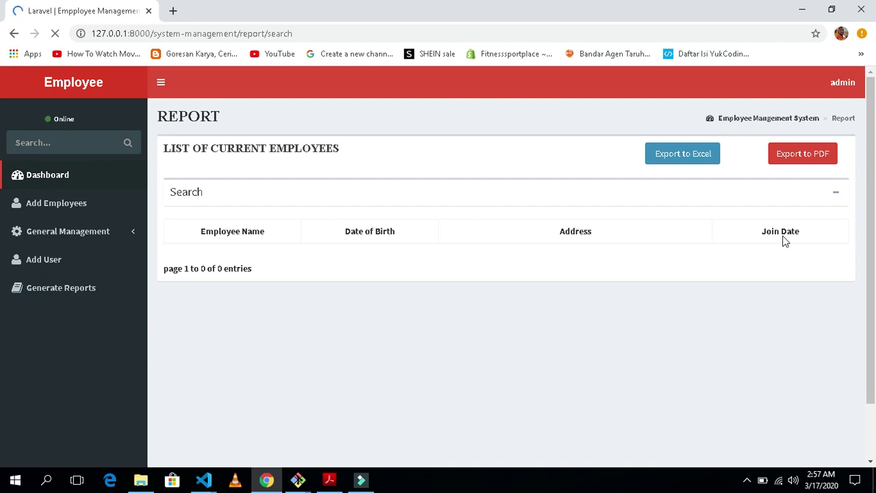
Re-pick 17 March 2020 as the From date and rerun the search to 2020/02/24
left_click(845, 194)
left_click(846, 193)
left_click(358, 223)
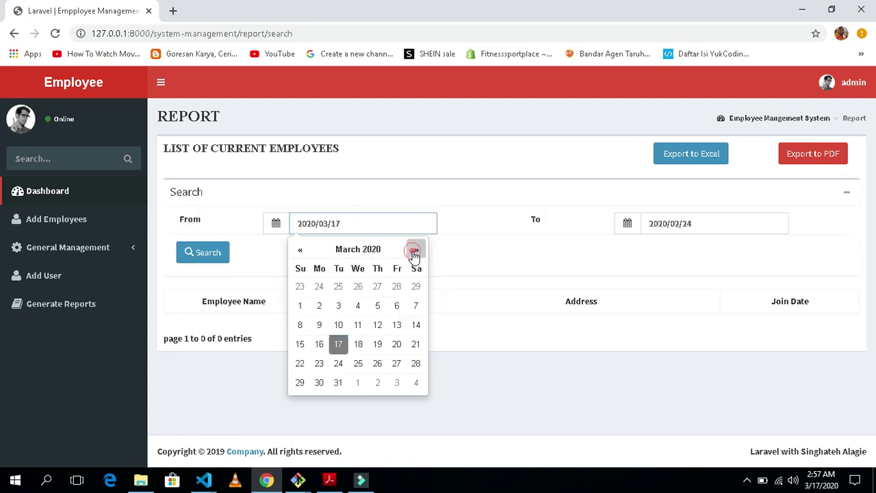
left_click(416, 251)
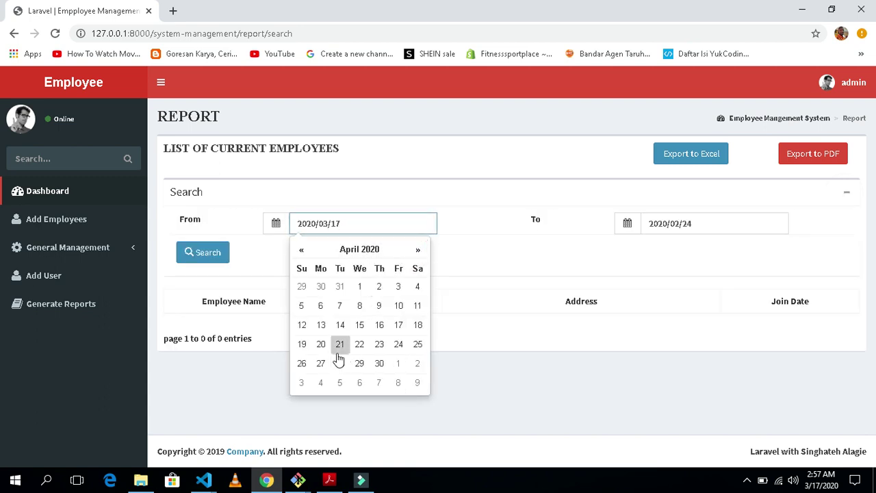
left_click(301, 249)
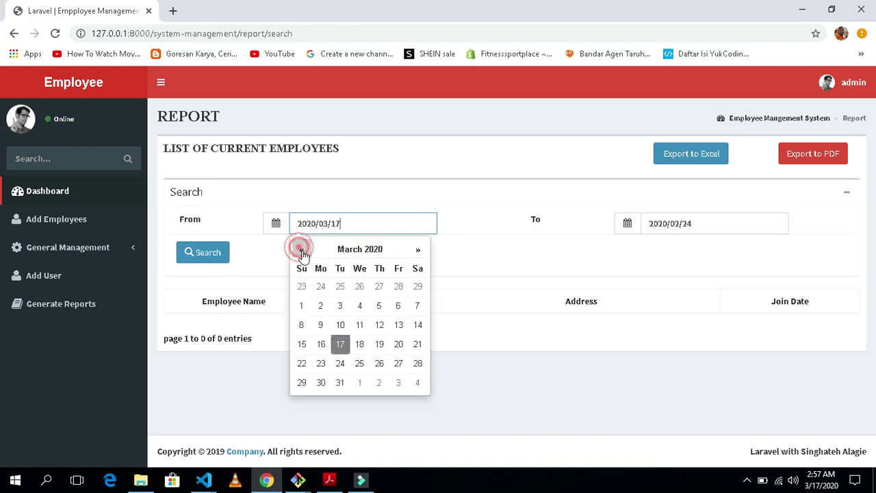
left_click(340, 343)
left_click(212, 259)
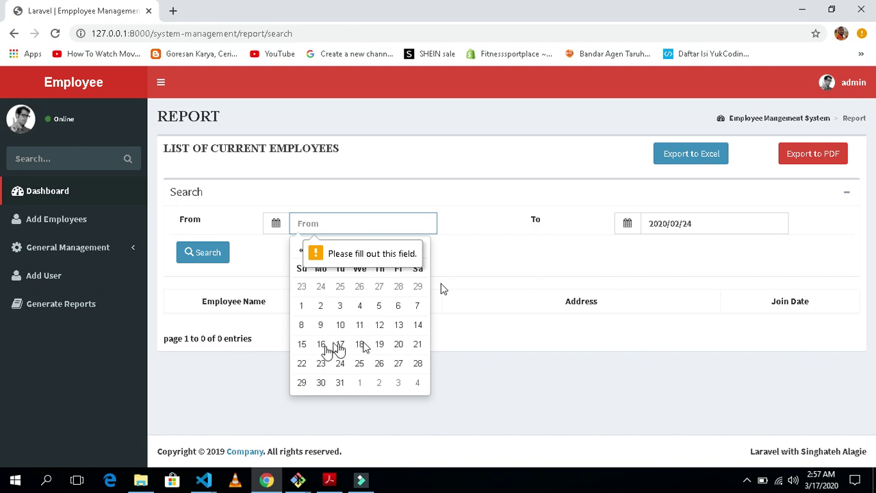
left_click(338, 344)
left_click(211, 261)
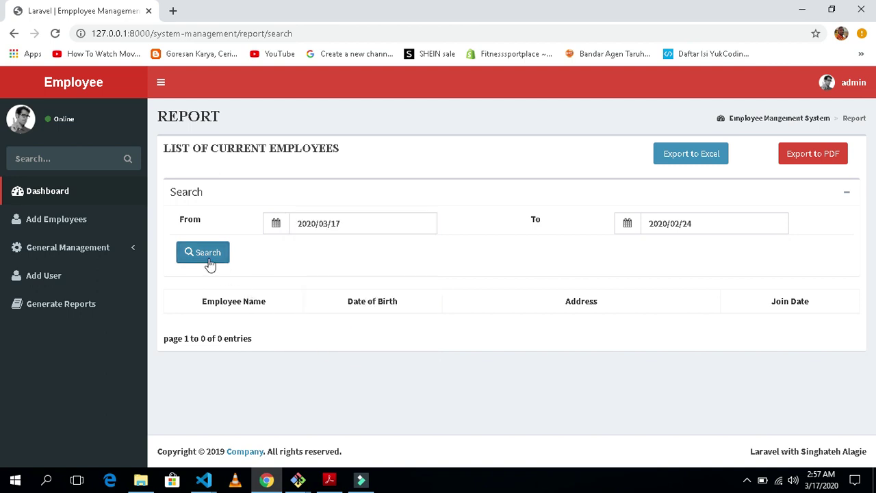
left_click(218, 250)
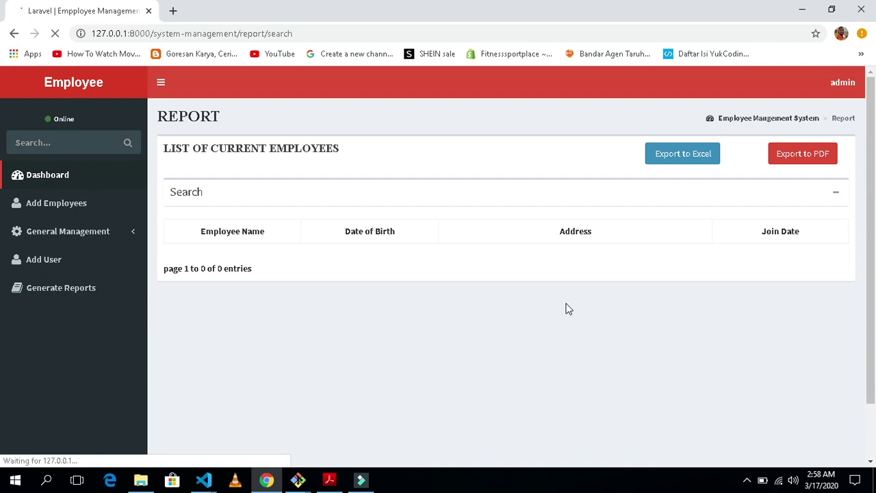
Change the From date to 2020/02/05, keep To at 2020/02/24, and search
left_click(839, 195)
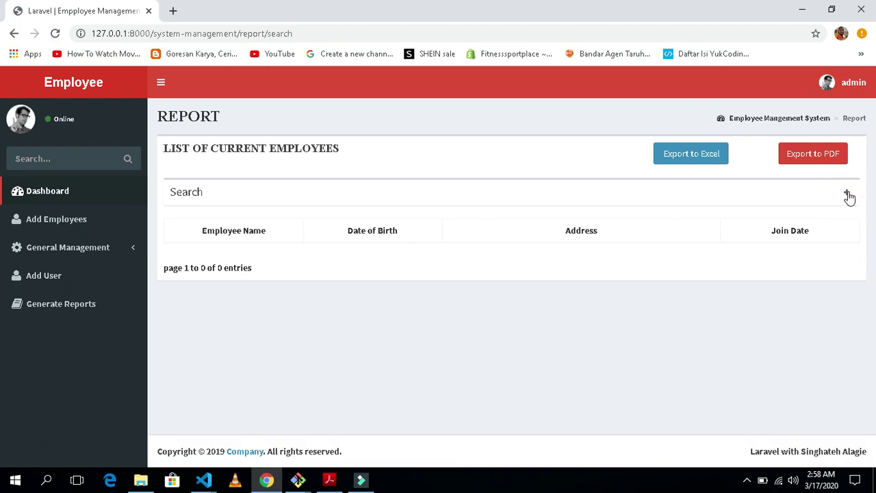
left_click(847, 194)
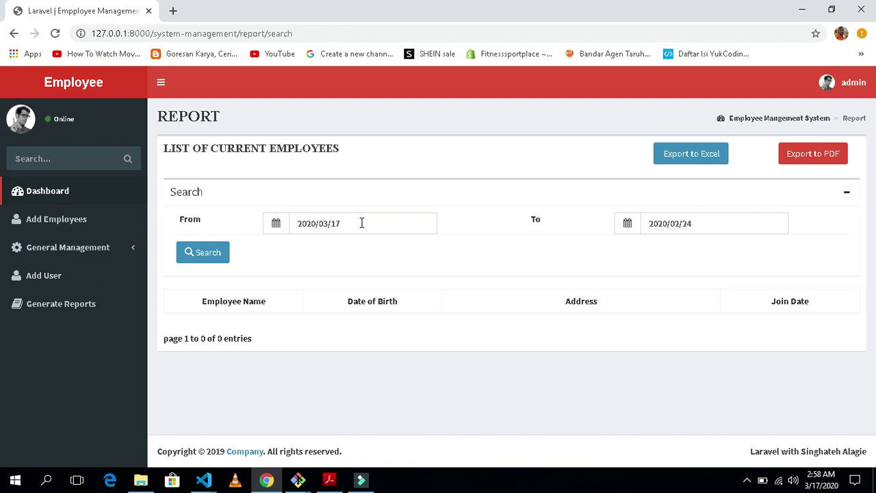
left_click(362, 224)
left_click(301, 249)
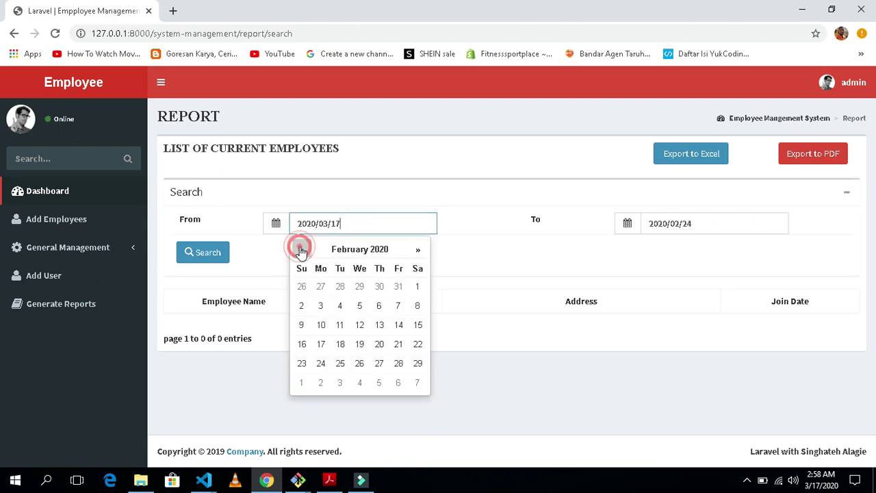
left_click(301, 249)
left_click(417, 249)
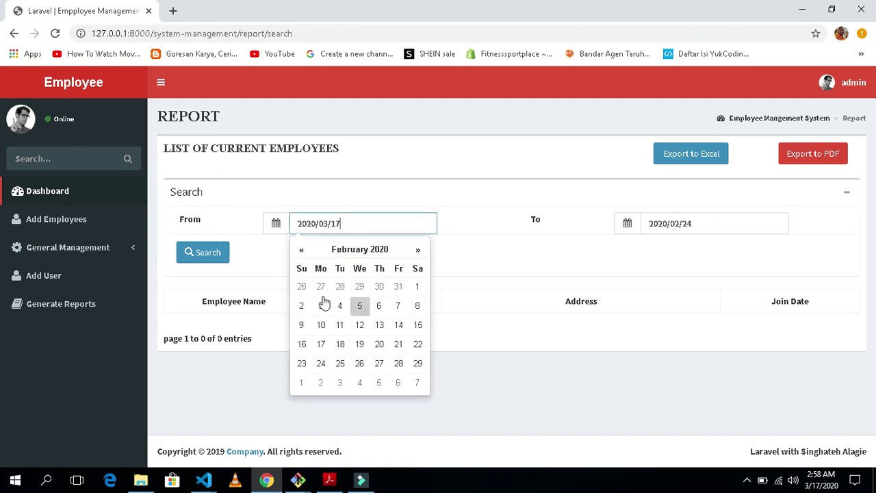
left_click(302, 306)
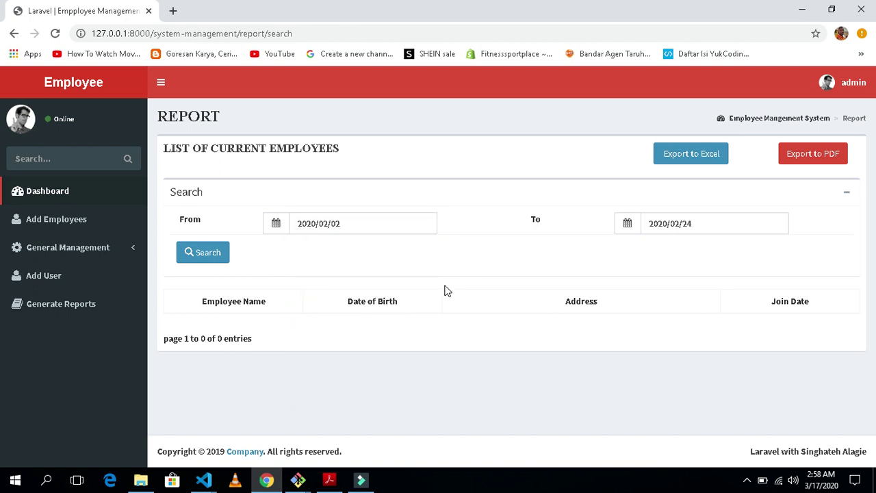
left_click(358, 223)
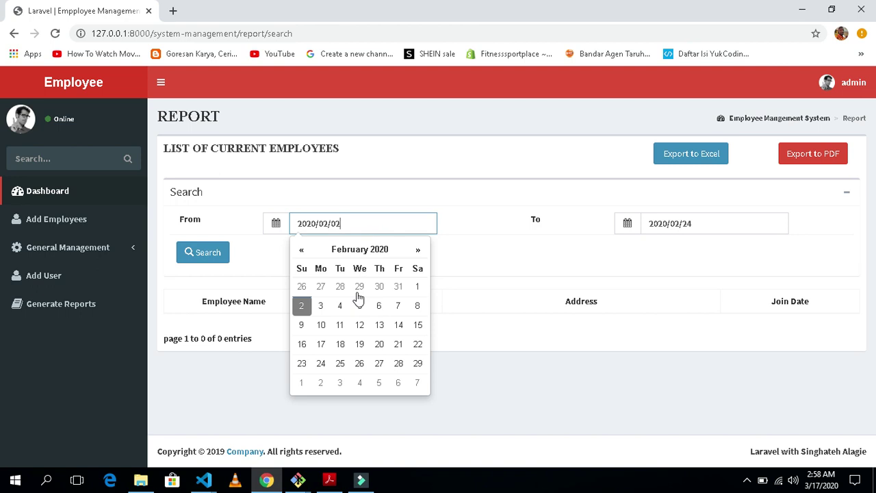
left_click(359, 305)
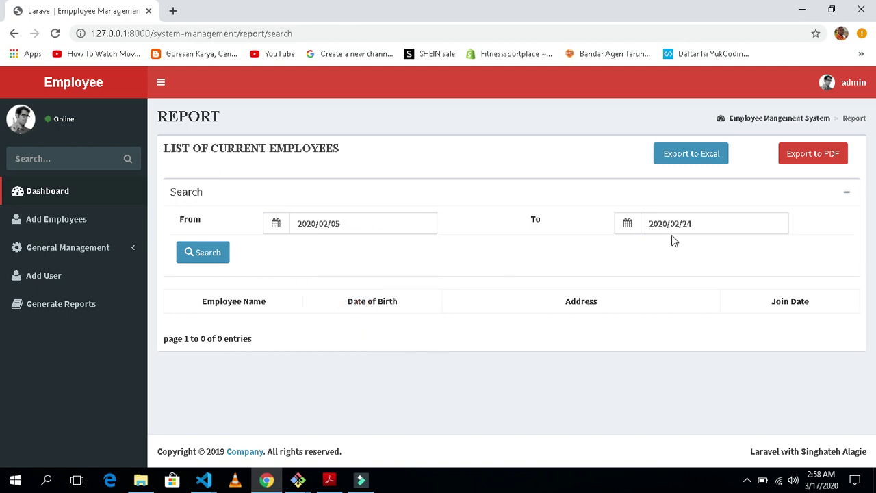
left_click(708, 223)
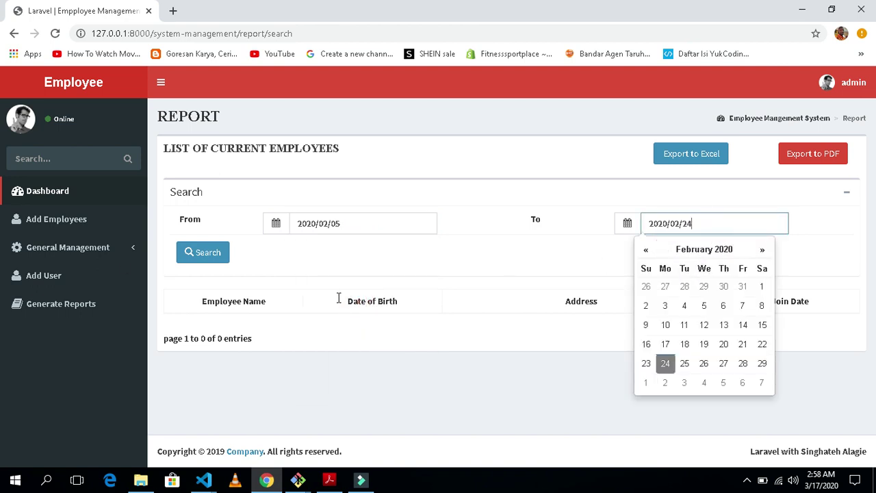
left_click(205, 256)
left_click(226, 260)
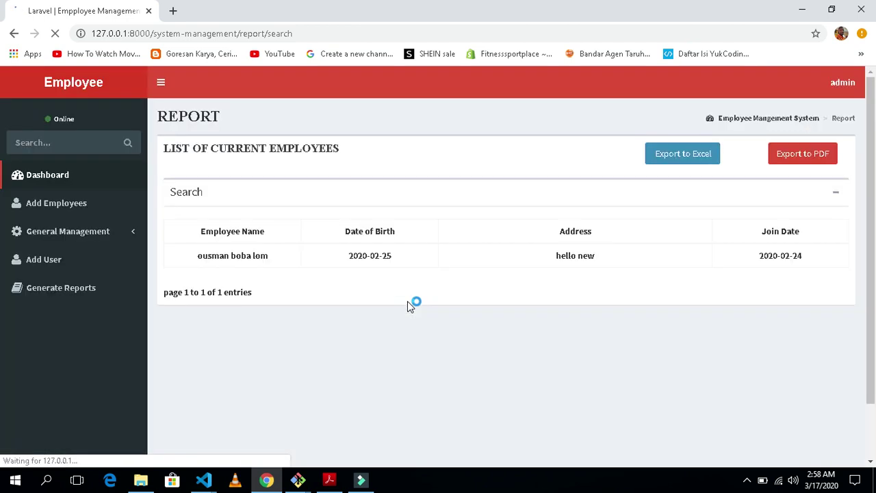
Highlight the employee's name, address and row in the search result
left_click_drag(299, 256, 182, 264)
left_click(179, 257)
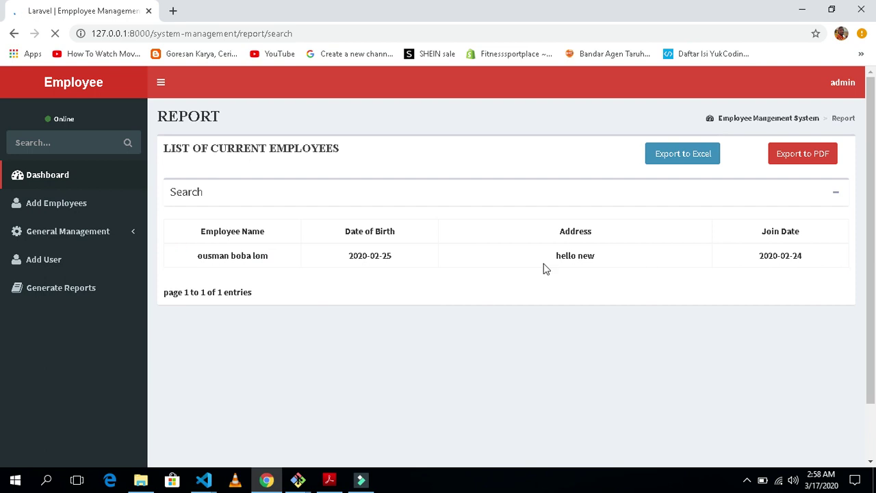
left_click_drag(648, 263, 560, 259)
left_click_drag(216, 261, 180, 260)
left_click(312, 268)
Export the report to PDF and Excel, opening the PDF in Adobe Acrobat Reader DC
left_click(802, 155)
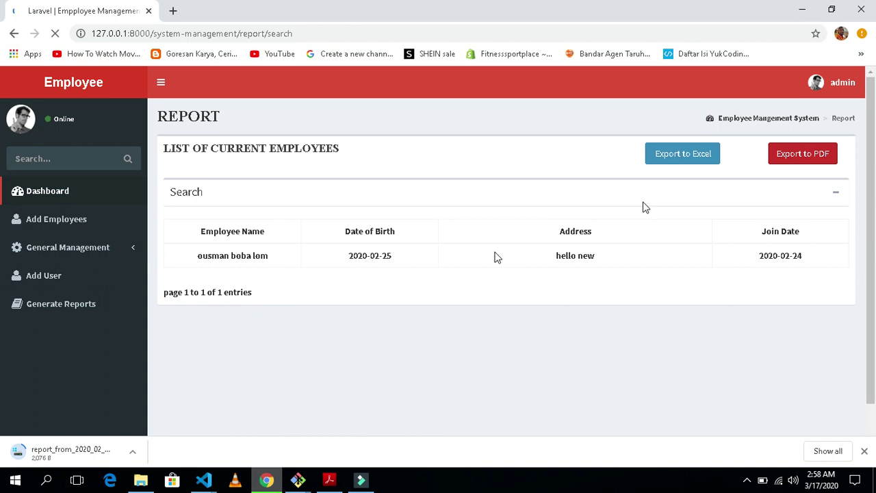
left_click(675, 153)
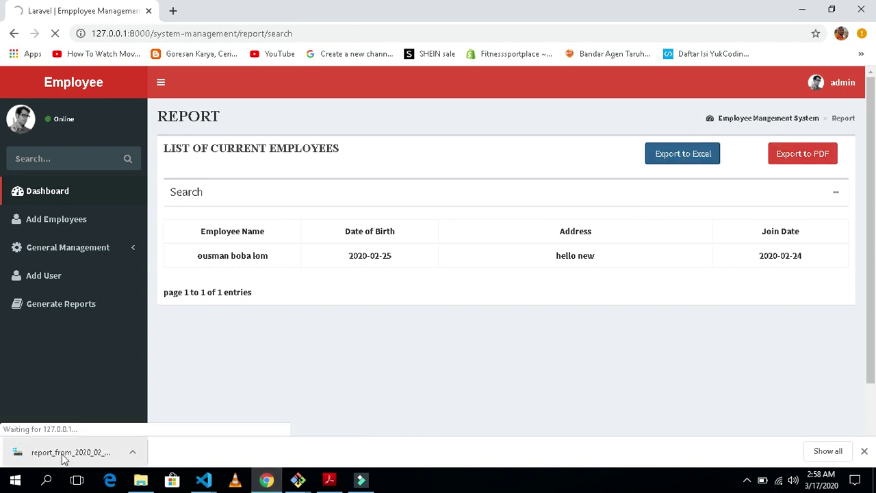
left_click(2, 454)
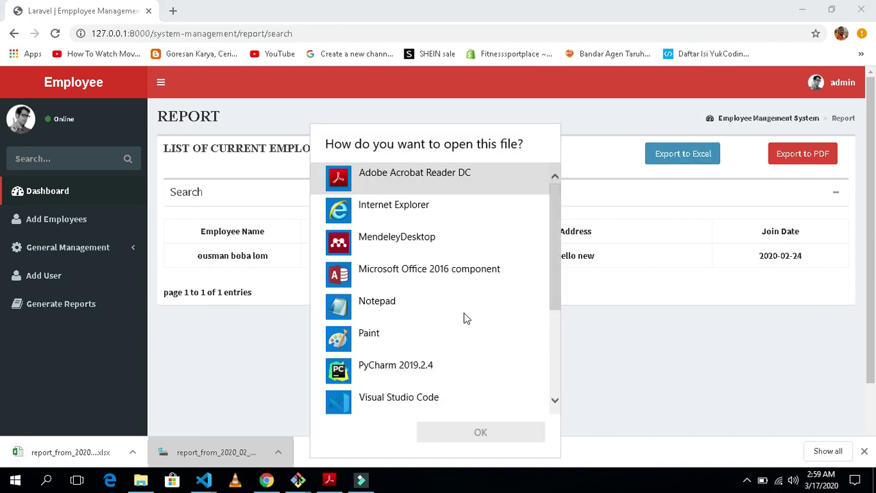
left_click(481, 432)
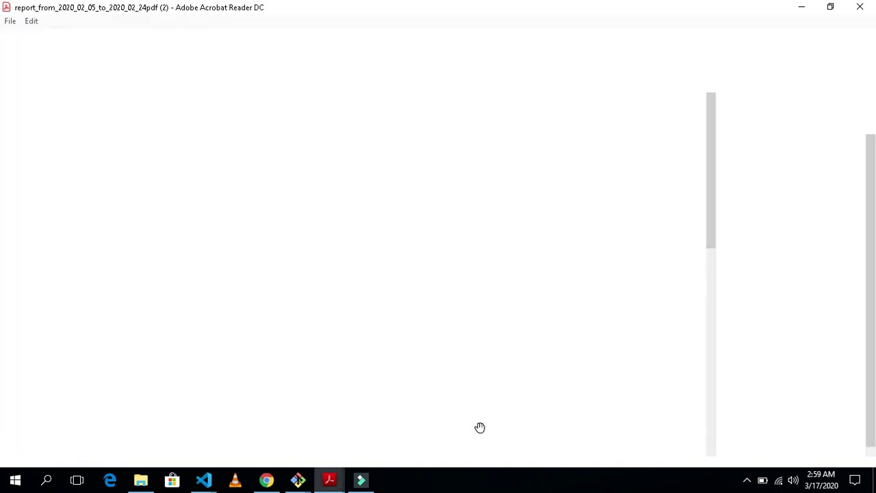
Show the report_from_2020 PDF, zoom in on its columns, then zoom out to 116%
left_click(161, 42)
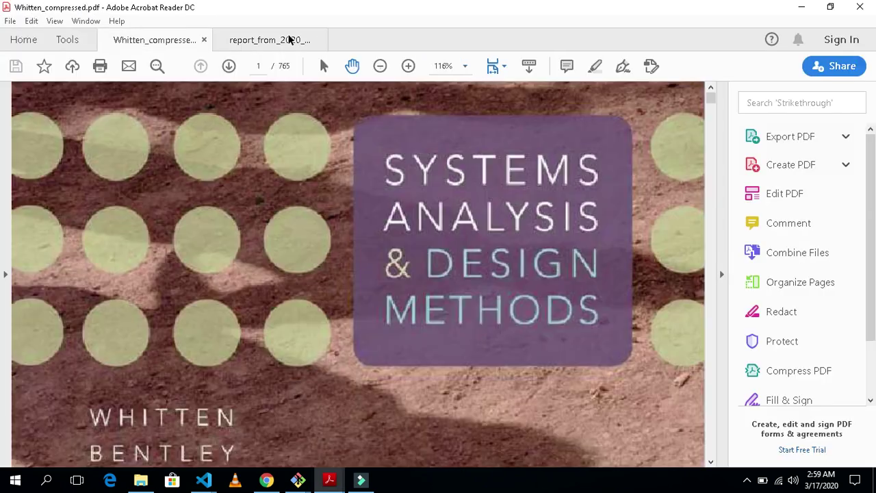
left_click(280, 43)
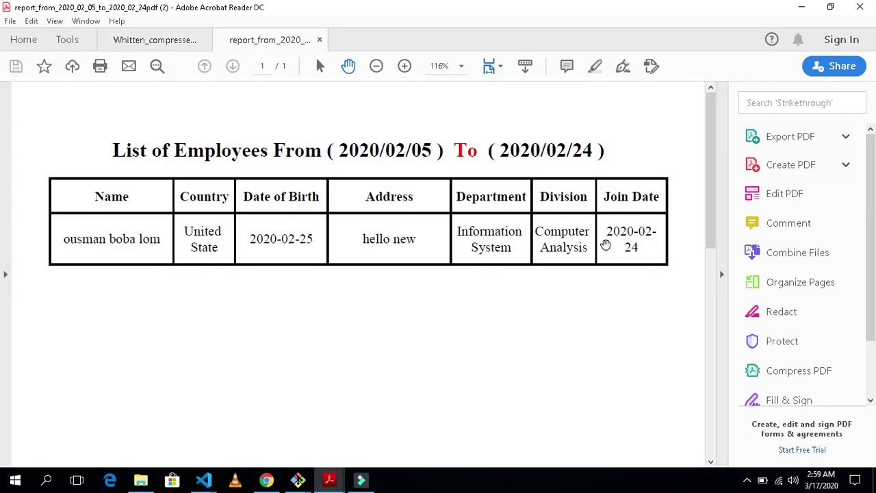
scroll(638, 279, "down", 1)
scroll(617, 260, "up", 1)
left_click(405, 66)
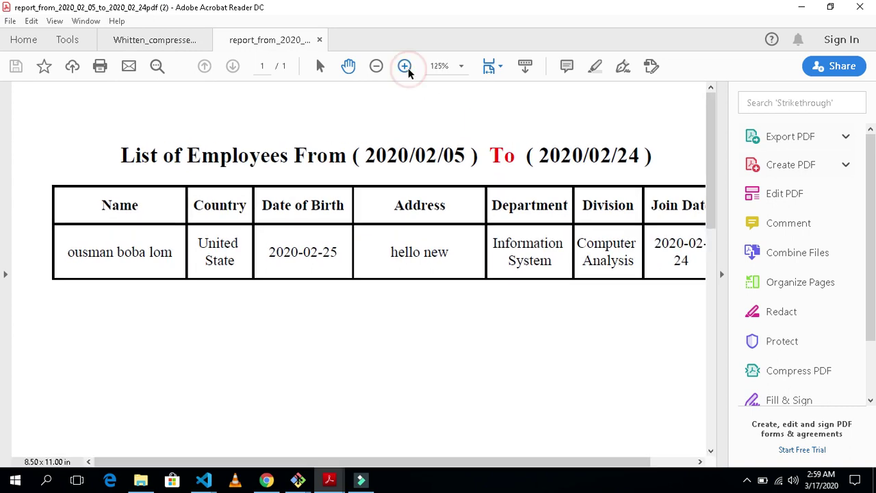
left_click(404, 65)
left_click_drag(556, 462, 613, 463)
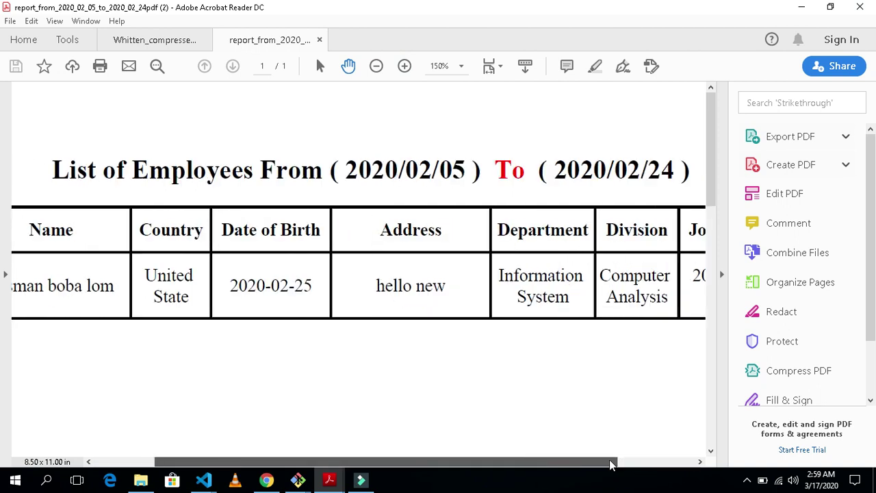
left_click(376, 66)
left_click(346, 148)
left_click(522, 150)
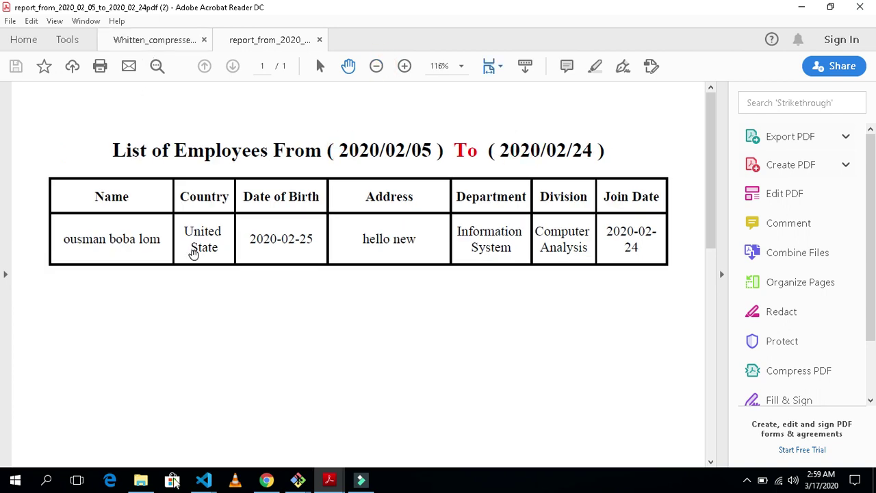
Return to Chrome and open report_from_2020_02_05_to_2020_02_24 (1).xlsx from the downloads
left_click(267, 480)
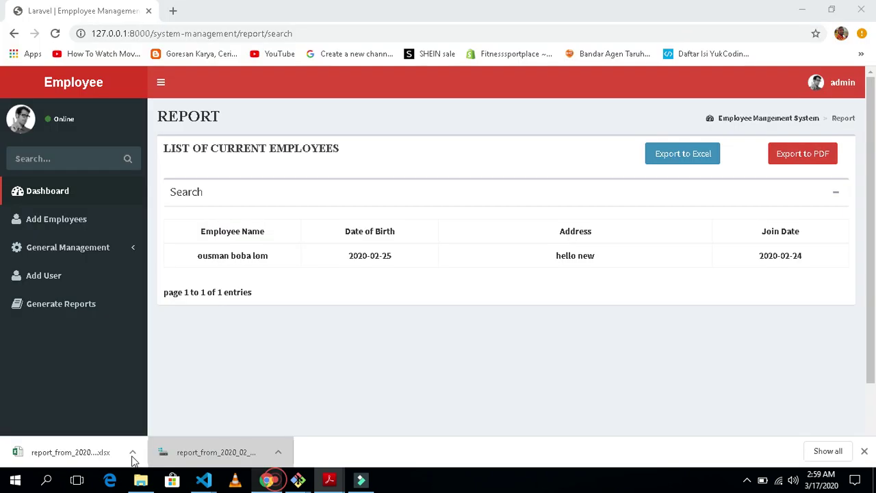
left_click(49, 452)
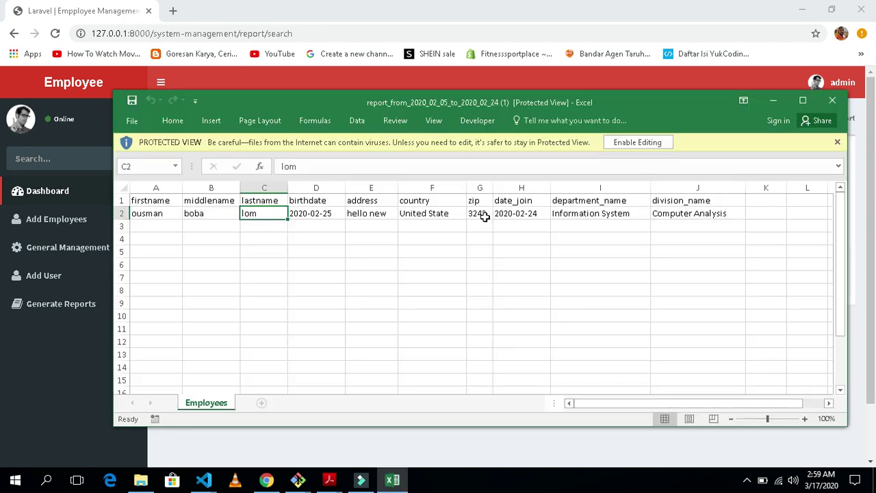
Inspect the exported employee row, including the division Computer Analysis, and the row 1 column headers
left_click(481, 213)
left_click(699, 214)
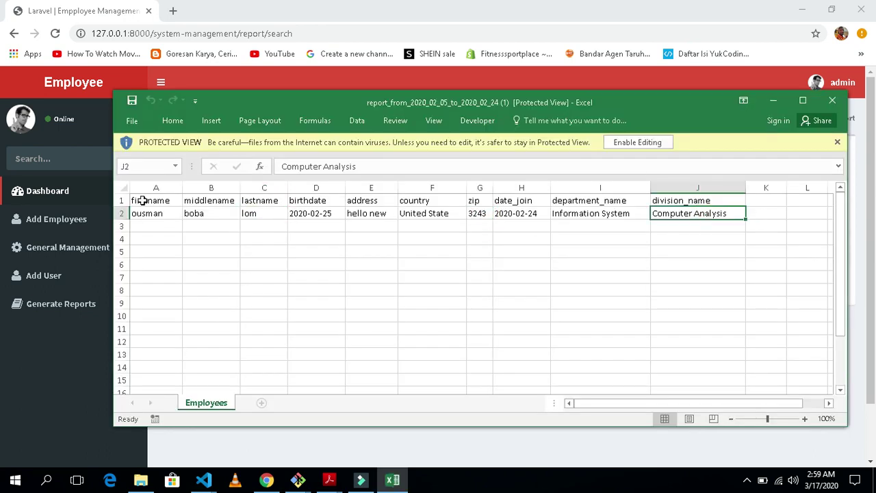
left_click_drag(142, 200, 479, 201)
left_click(604, 264)
left_click(513, 329)
Close the Excel workbook and return to the report page's Employee Name column
left_click(832, 101)
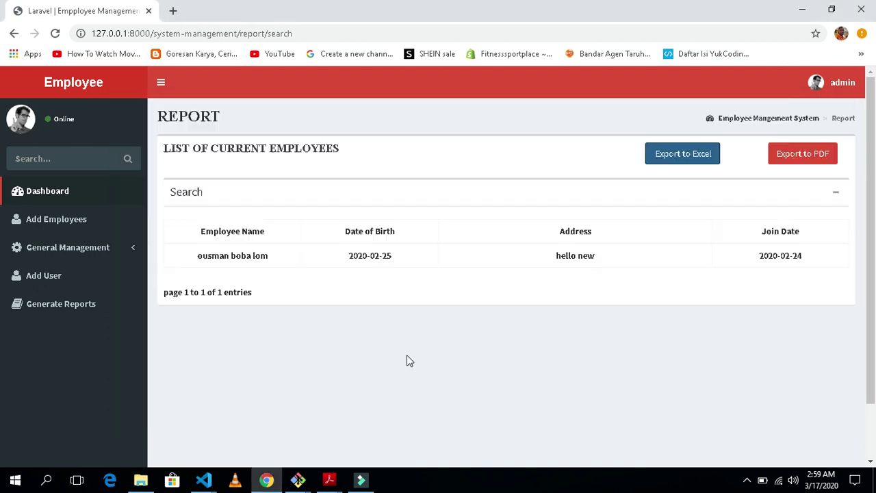
left_click(405, 354)
triple_click(187, 229)
left_click(350, 284)
left_click(196, 256)
left_click(324, 293)
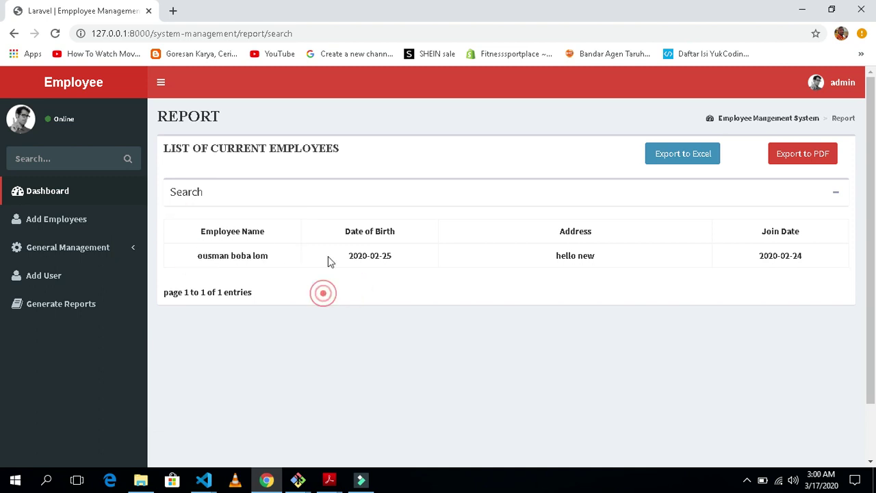
triple_click(340, 226)
left_click(447, 278)
triple_click(351, 258)
left_click(527, 271)
triple_click(550, 256)
left_click(615, 226)
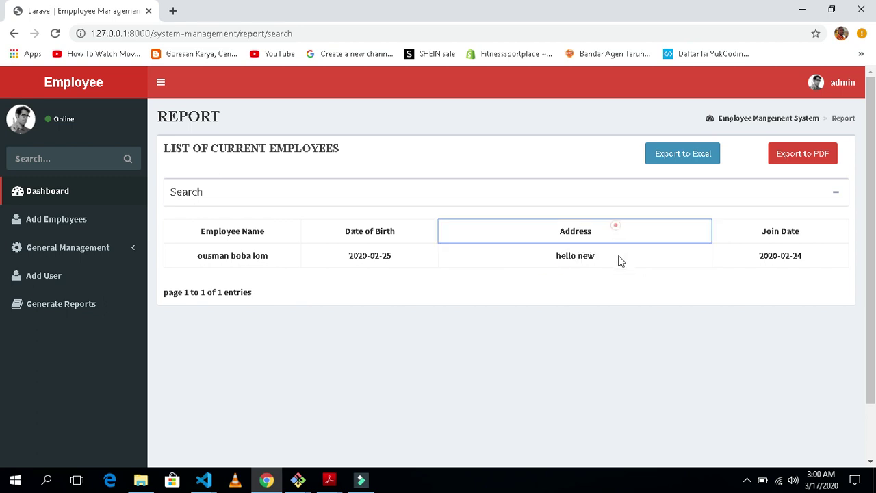
left_click(762, 266)
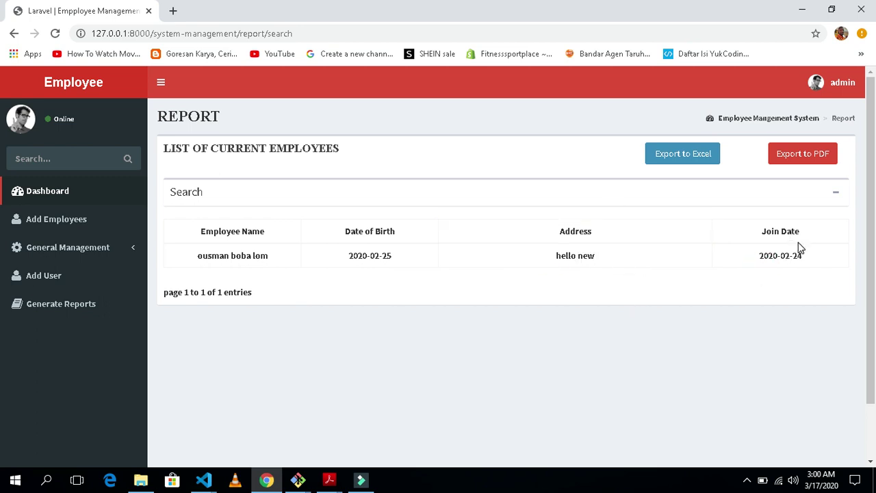